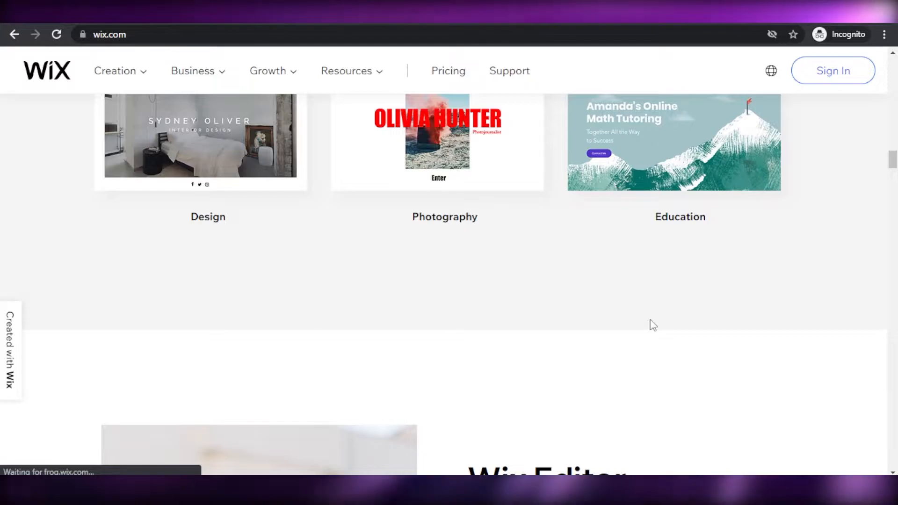
scroll(664, 331, "up", 10)
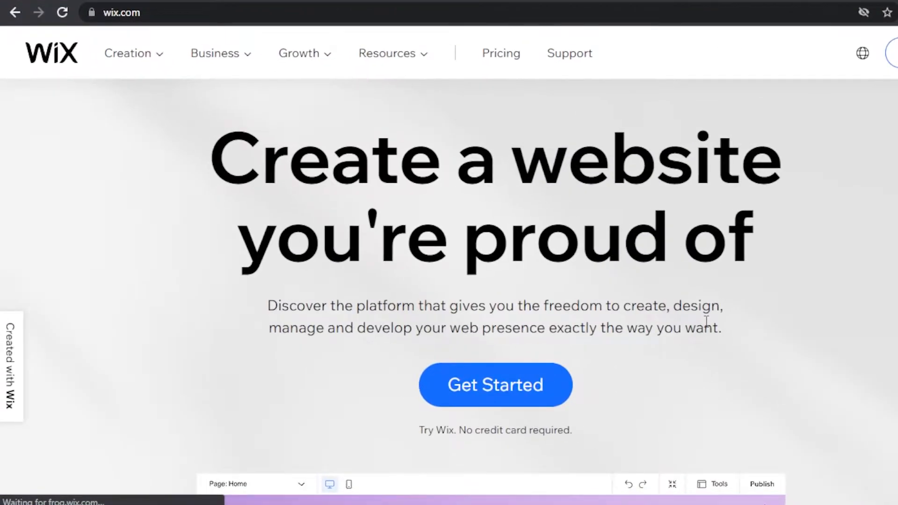
Step: Get started with creating a website from the Wix homepage
left_click(504, 376)
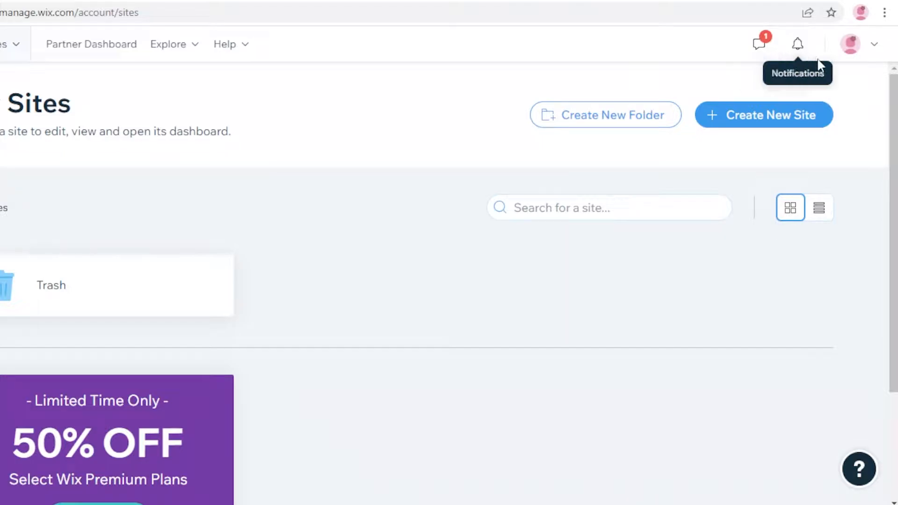
Step: Create a new site from the My Sites page and choose Wix as the platform
left_click(873, 44)
left_click(875, 46)
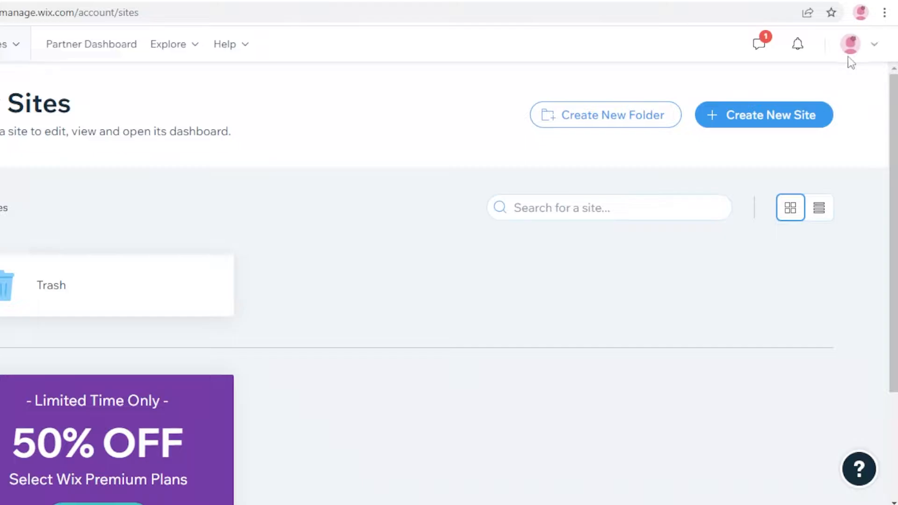
scroll(572, 197, "down", 3)
scroll(570, 200, "up", 3)
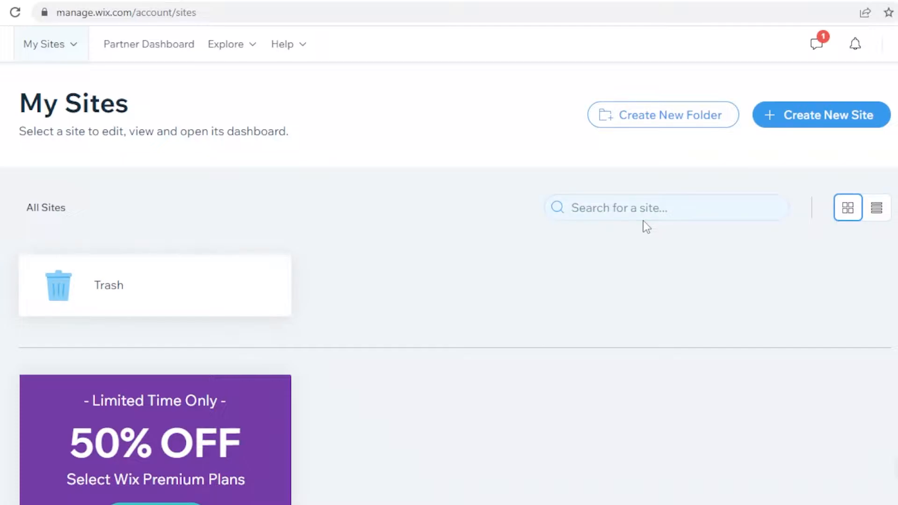
left_click(783, 127)
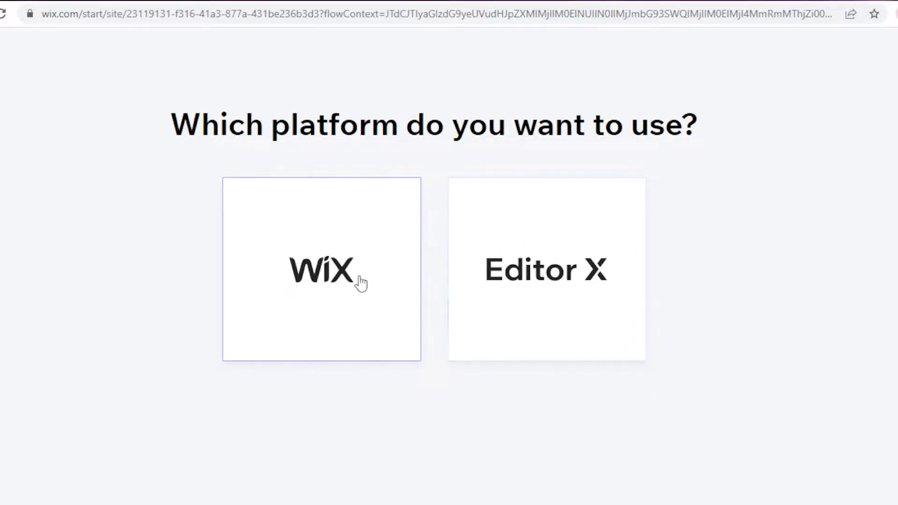
left_click(328, 259)
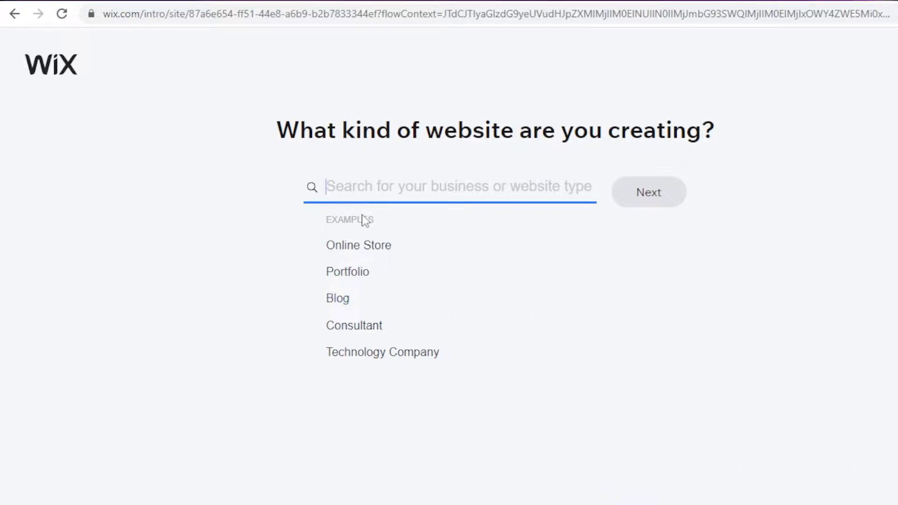
Step: Set the kind of website to Portfolio and continue the setup
type("PORT")
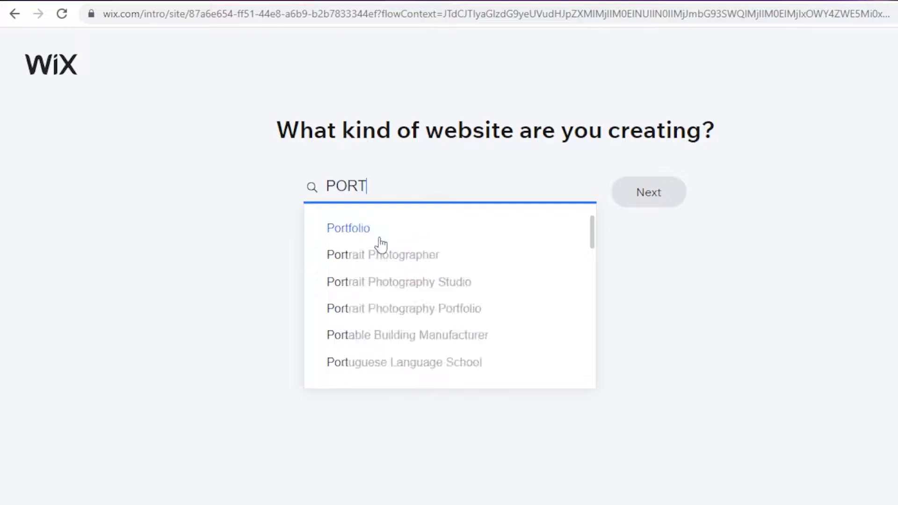
left_click(377, 234)
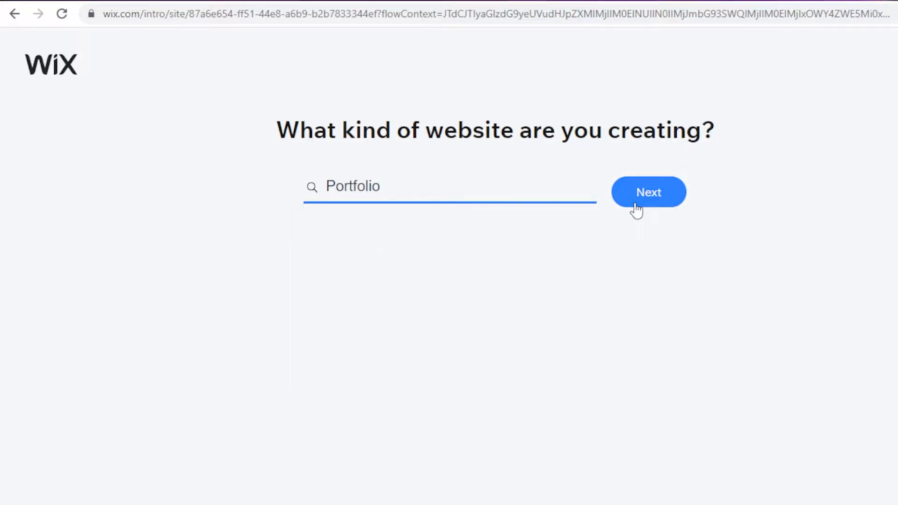
left_click(640, 211)
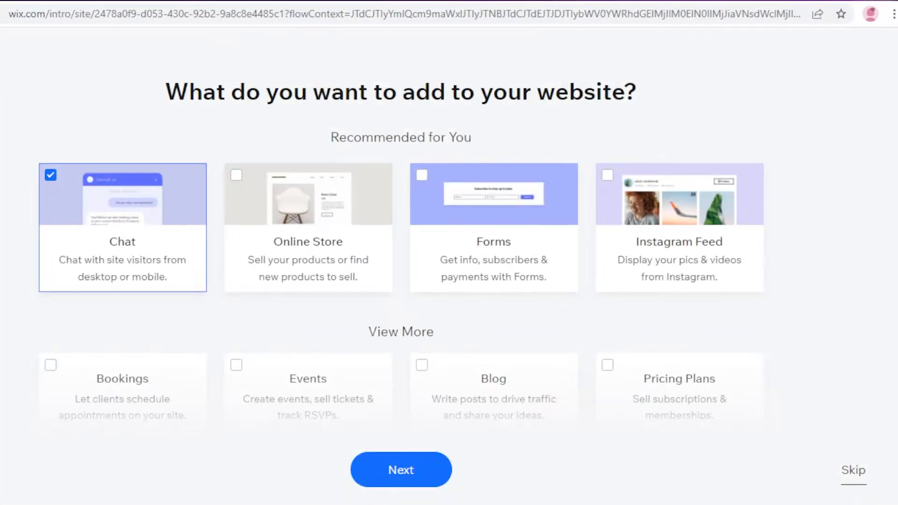
Step: Skip adding website features and choose to create the site with the Editor from a template
scroll(297, 245, "down", 6)
scroll(496, 309, "up", 6)
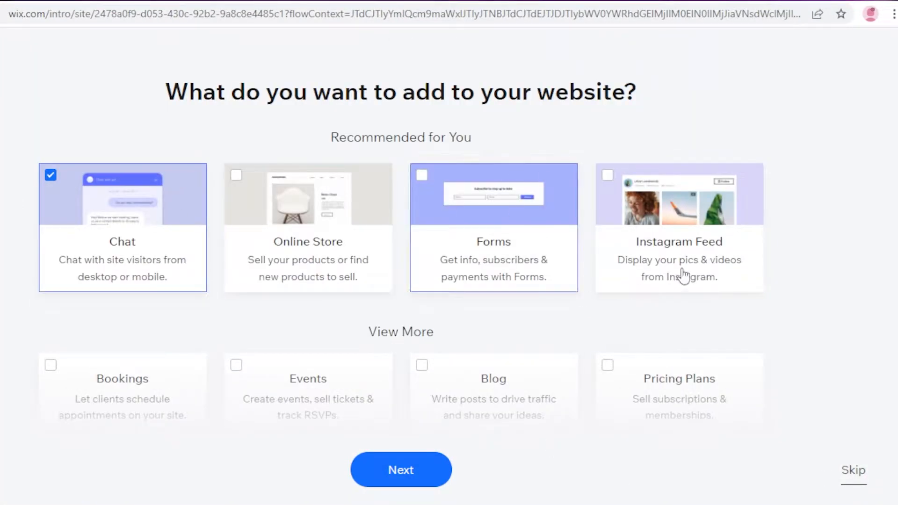
left_click(853, 471)
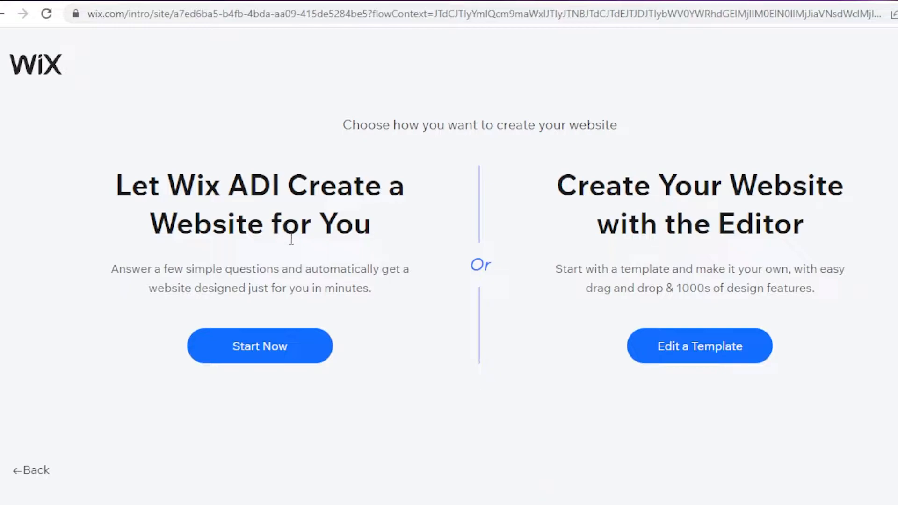
left_click(685, 355)
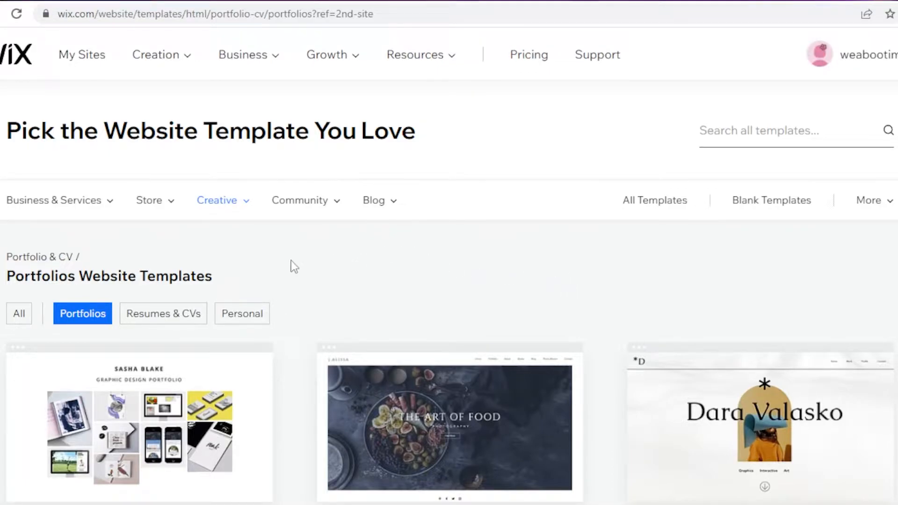
Step: Look through the Portfolios website templates and the template categories
scroll(30, 231, "down", 20)
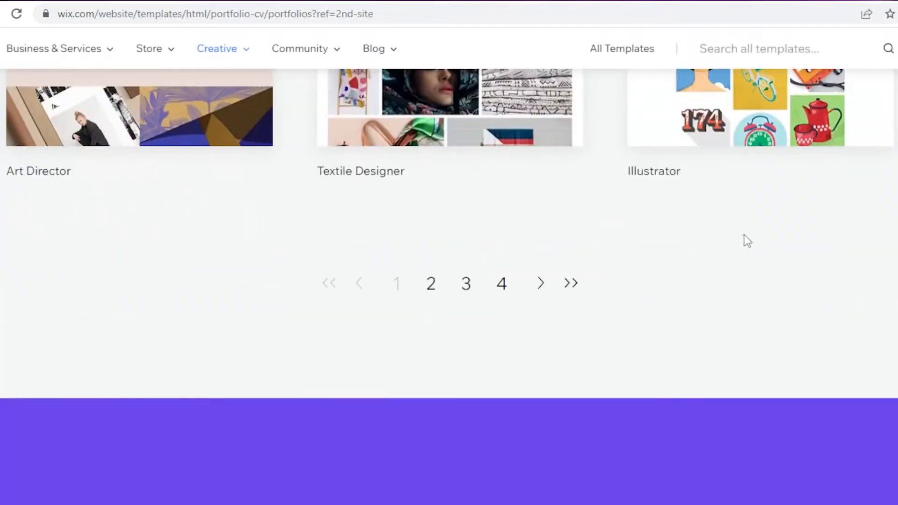
scroll(739, 239, "down", 5)
scroll(609, 267, "up", 20)
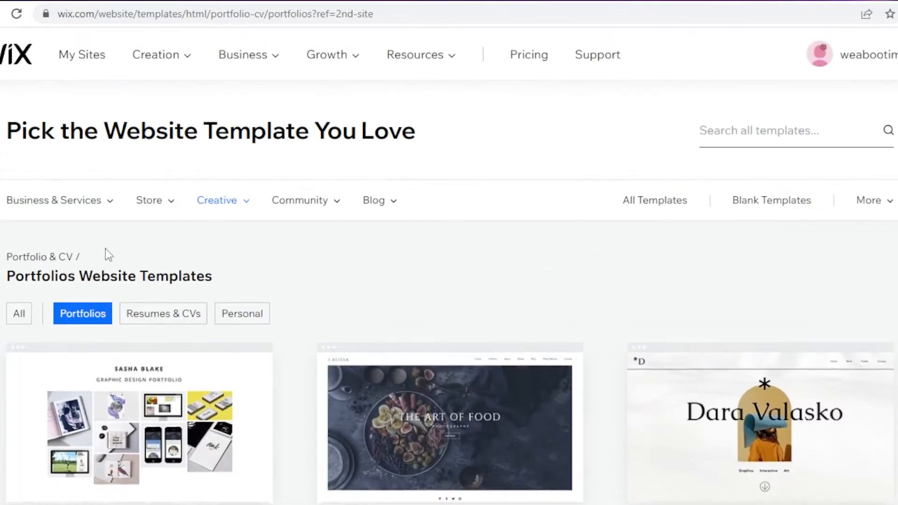
scroll(669, 266, "down", 10)
scroll(365, 297, "up", 10)
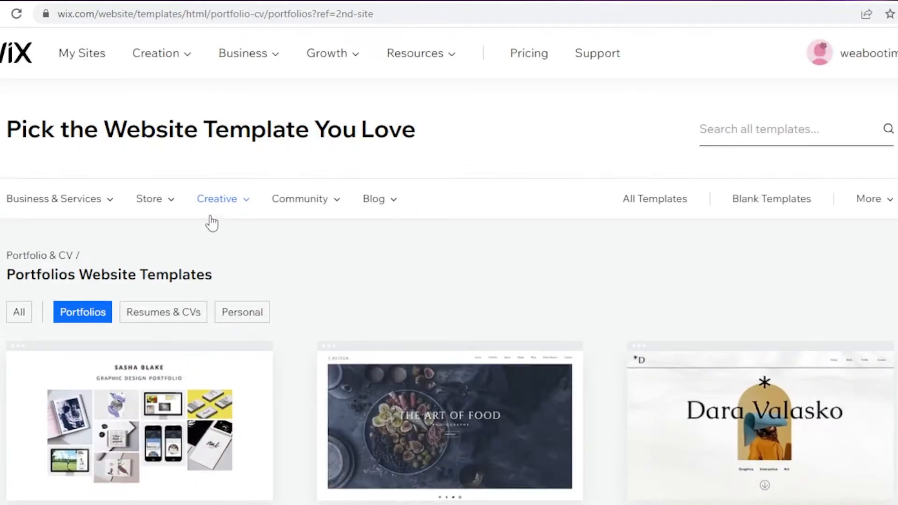
mouse_move(210, 220)
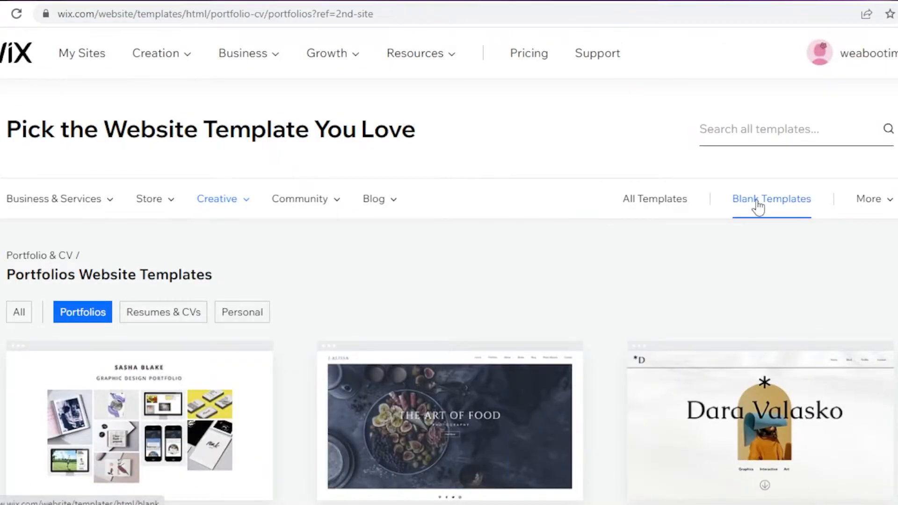
Step: Open the Blank Templates collection and look through its layouts
left_click(758, 206)
scroll(601, 114, "down", 10)
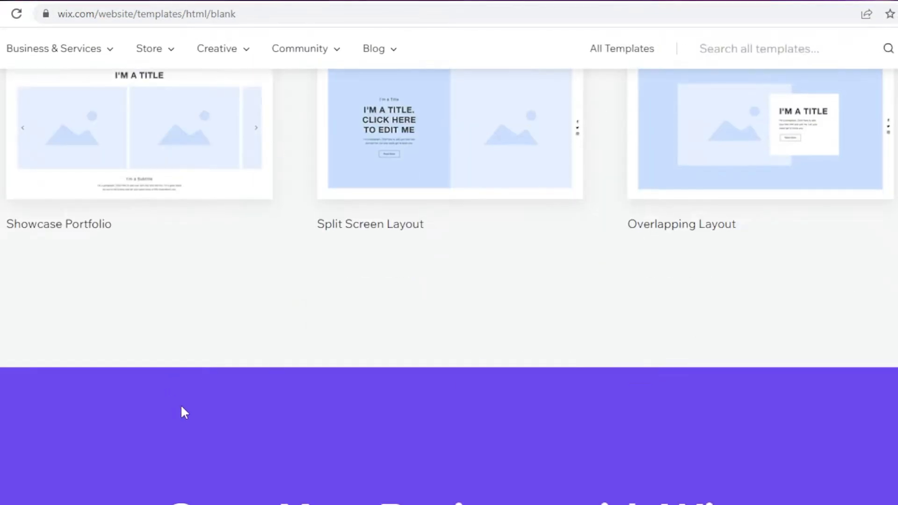
scroll(181, 410, "up", 10)
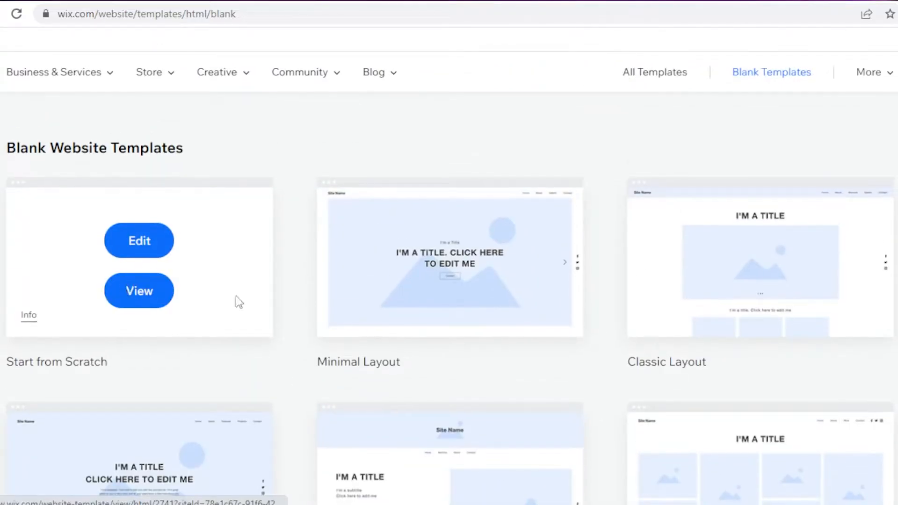
Step: Open the All Templates collection and browse the available website designs
left_click(673, 70)
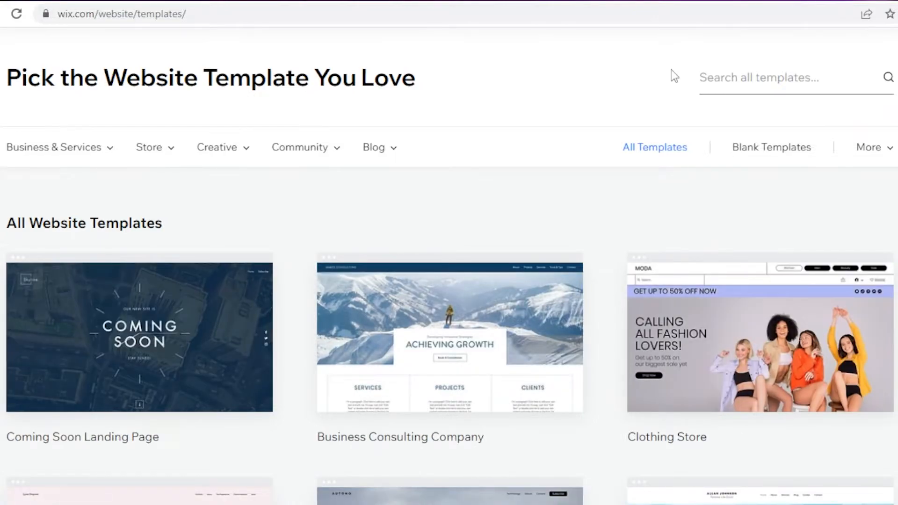
scroll(265, 271, "down", 1)
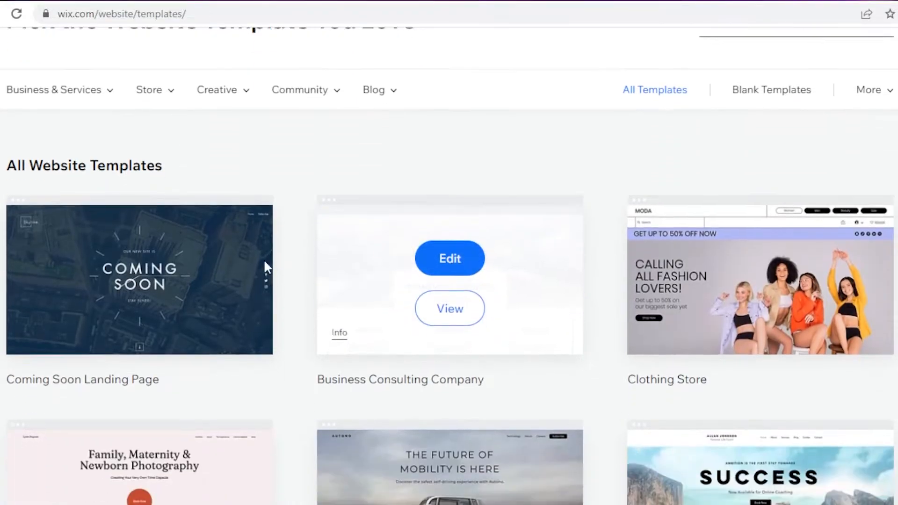
scroll(265, 276, "down", 15)
scroll(481, 237, "up", 15)
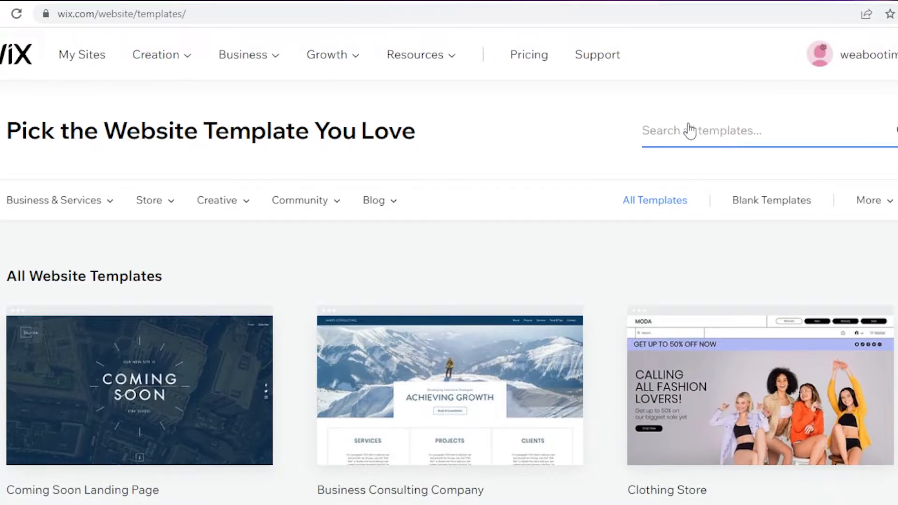
Step: Search the templates for "PORTFOLIO" and look through the matching designs
type("PORTFOLI")
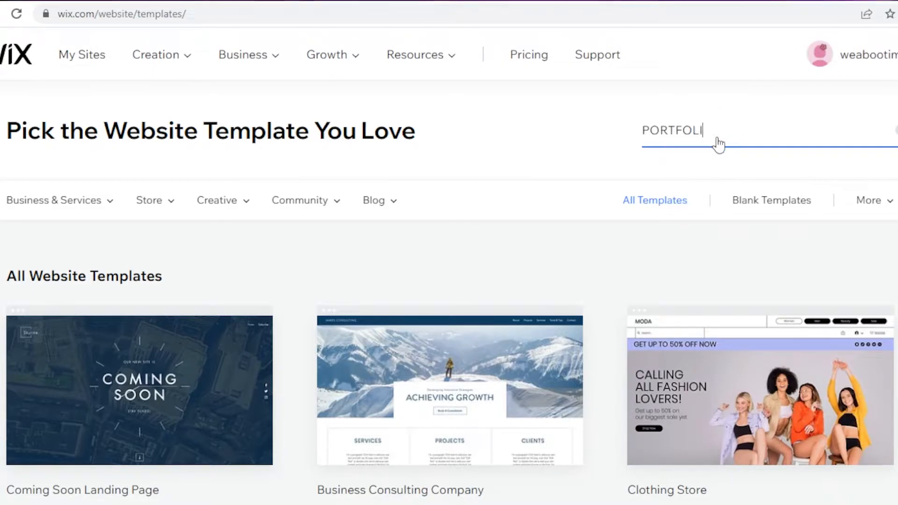
key("Return")
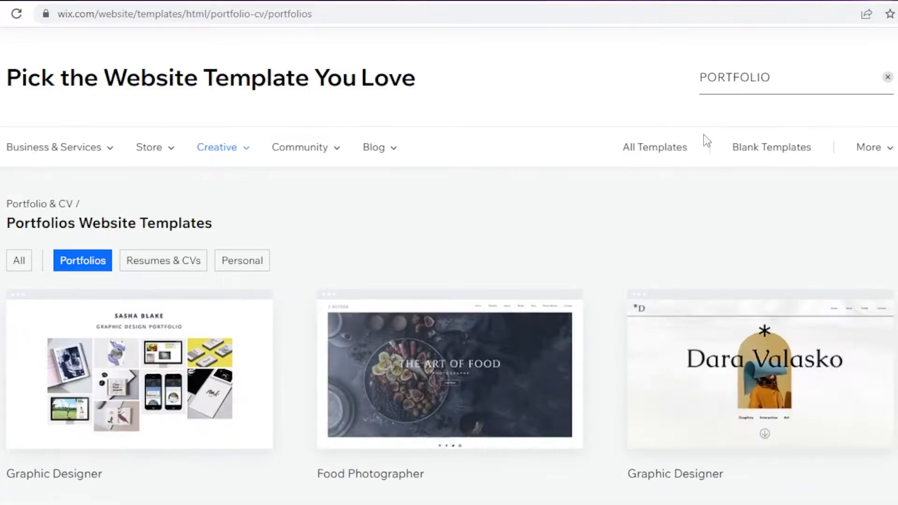
scroll(642, 221, "down", 2)
scroll(641, 219, "down", 20)
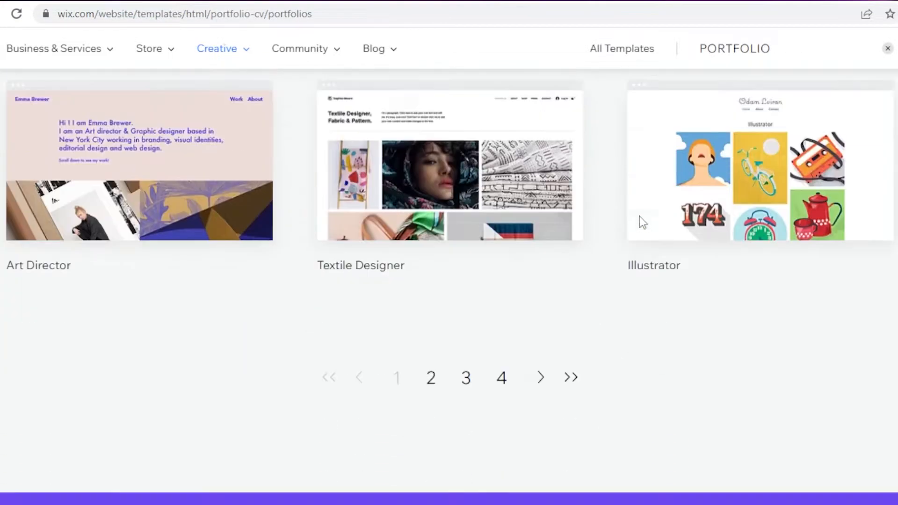
scroll(448, 304, "up", 20)
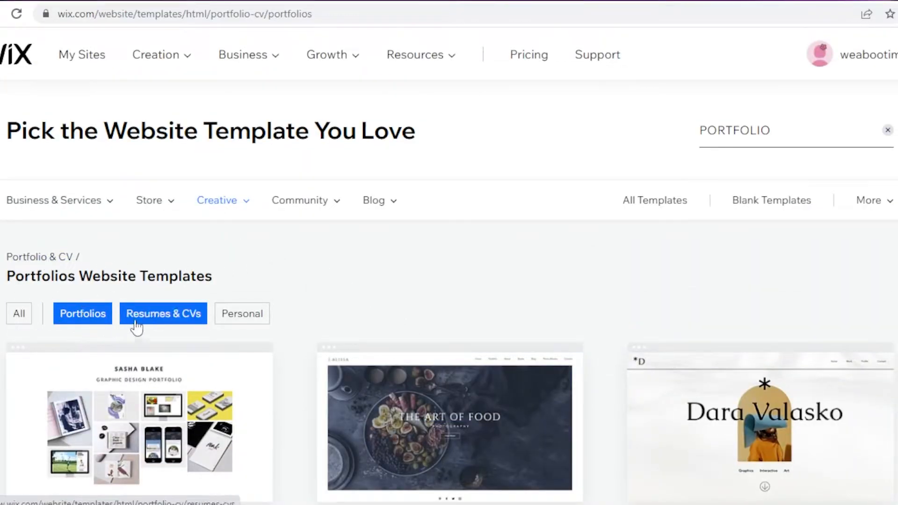
Step: Filter the Portfolio & CV templates to Personal and browse the designs
left_click(231, 317)
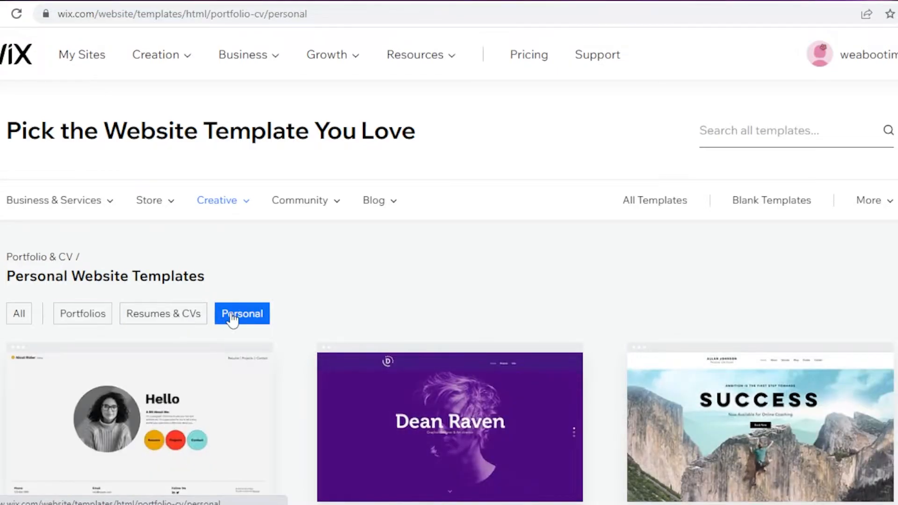
scroll(378, 253, "down", 14)
scroll(491, 243, "up", 9)
scroll(494, 243, "down", 10)
scroll(497, 257, "up", 12)
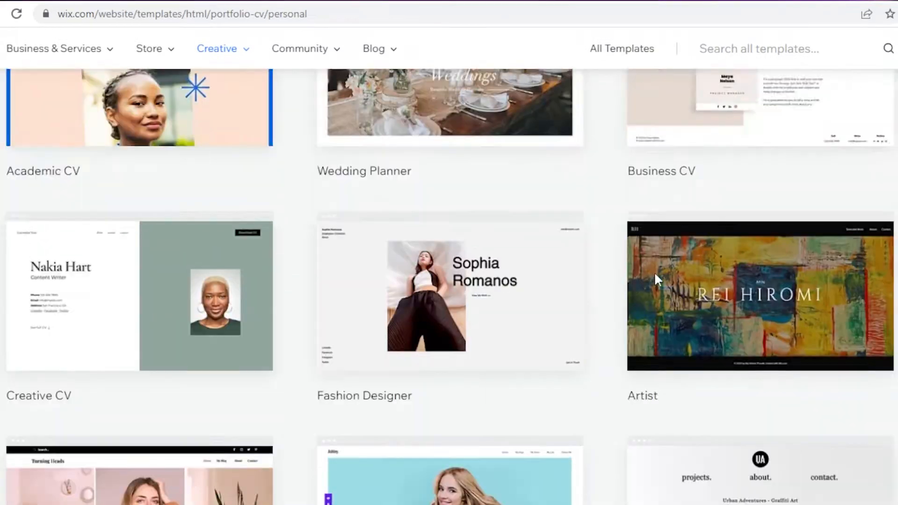
Step: Filter the Portfolio & CV templates to Resumes & CVs and browse the designs
left_click(154, 320)
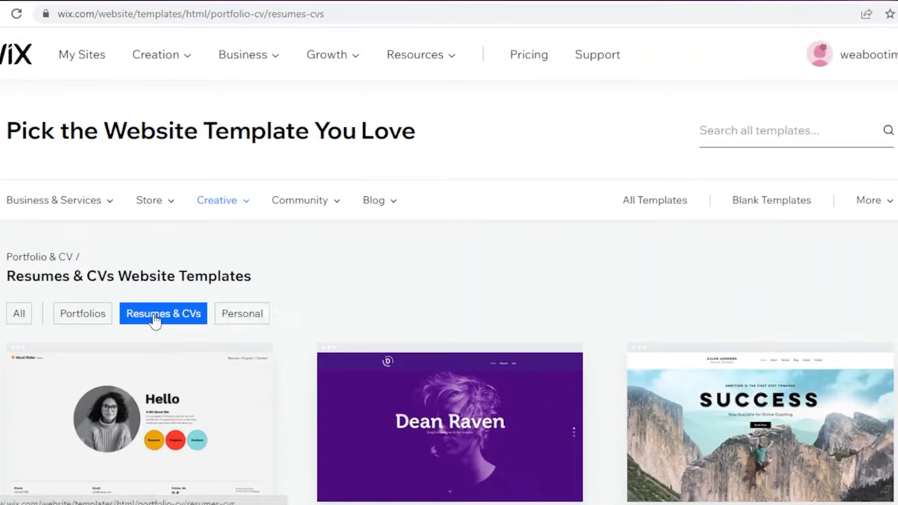
scroll(369, 288, "down", 9)
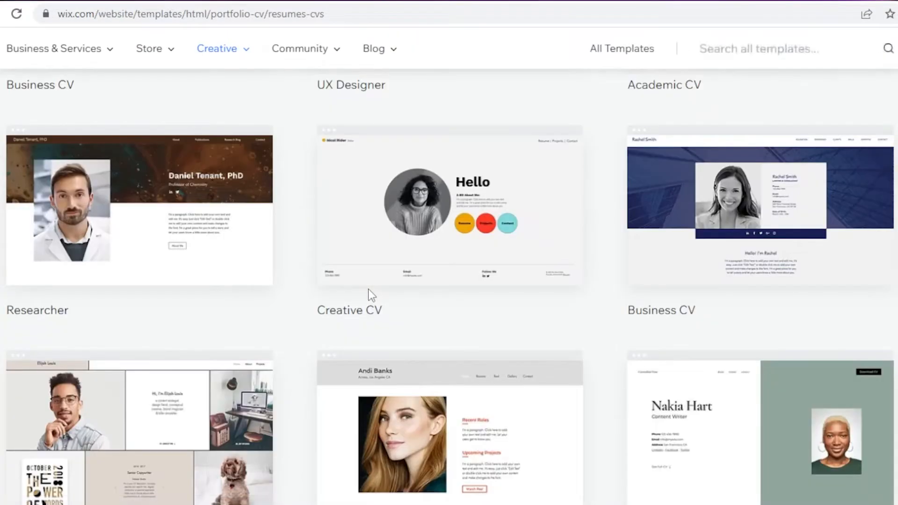
scroll(369, 288, "up", 10)
scroll(789, 292, "down", 12)
scroll(485, 367, "up", 12)
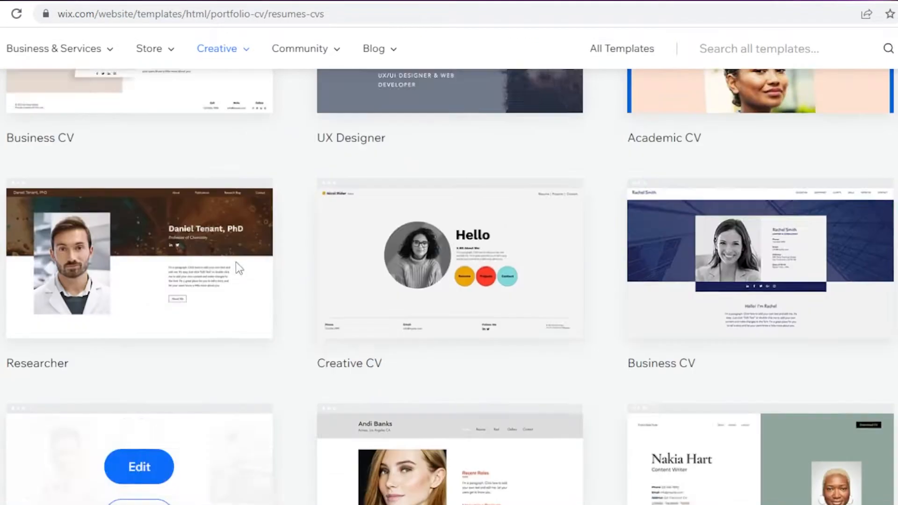
Step: Return to the Personal website templates and open the Creative CV template for editing
left_click(242, 314)
scroll(594, 239, "down", 9)
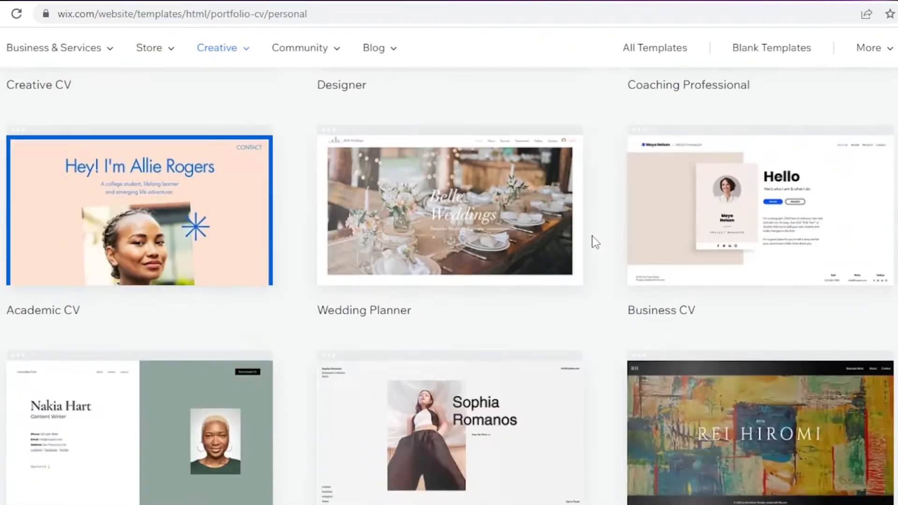
scroll(328, 229, "up", 8)
mouse_move(156, 327)
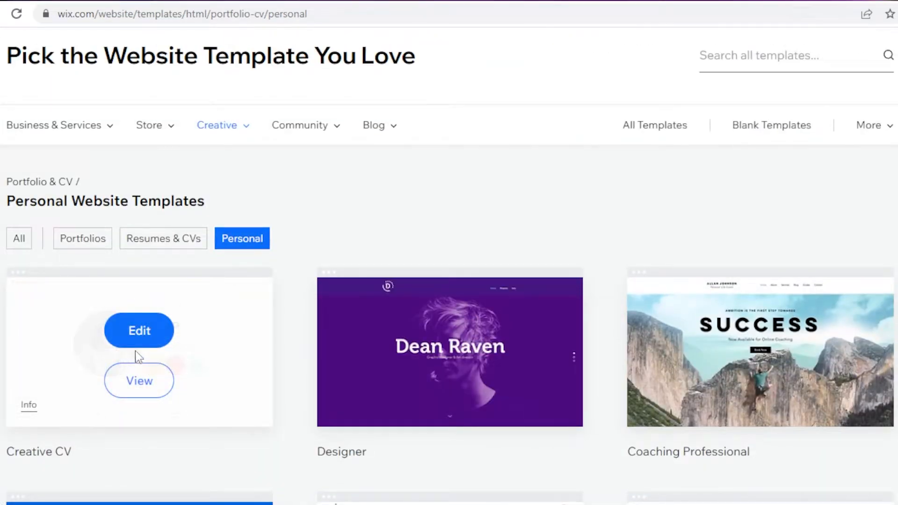
left_click(140, 331)
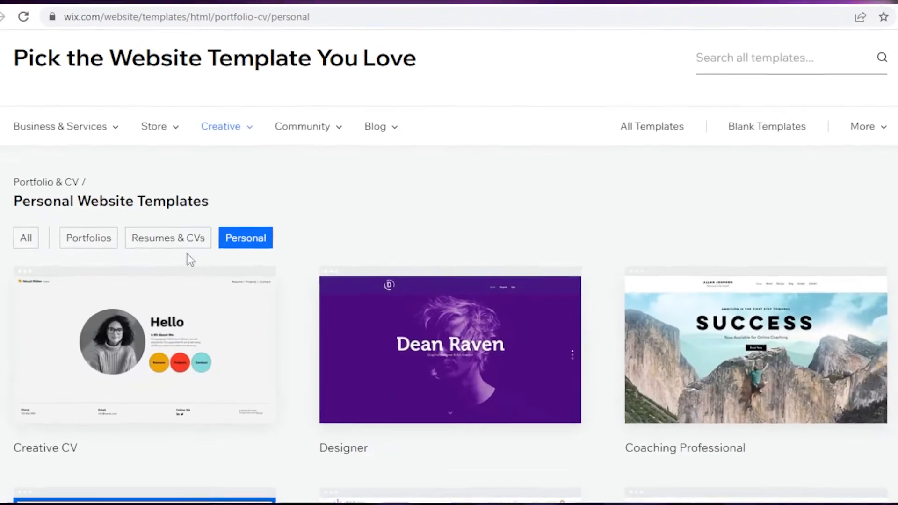
Step: Go back to the template gallery and look at further Personal templates while the editor loads
mouse_move(126, 355)
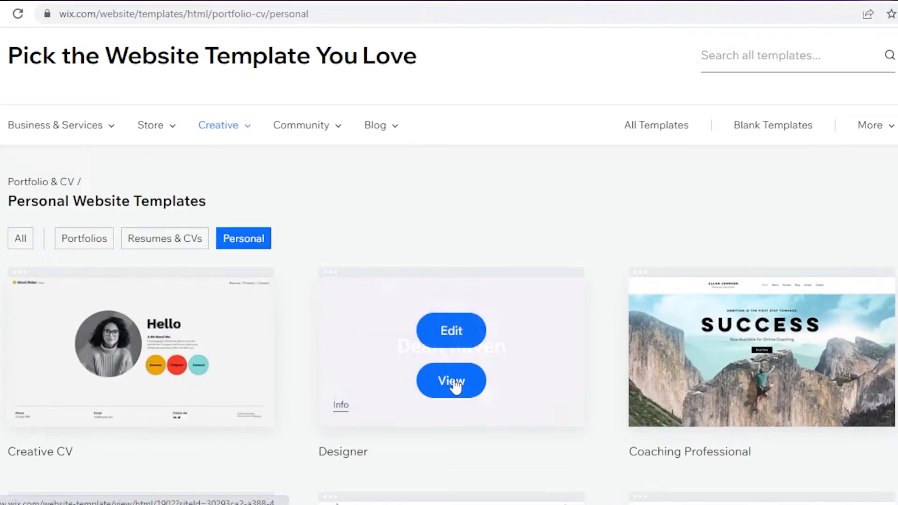
mouse_move(738, 388)
scroll(746, 379, "down", 8)
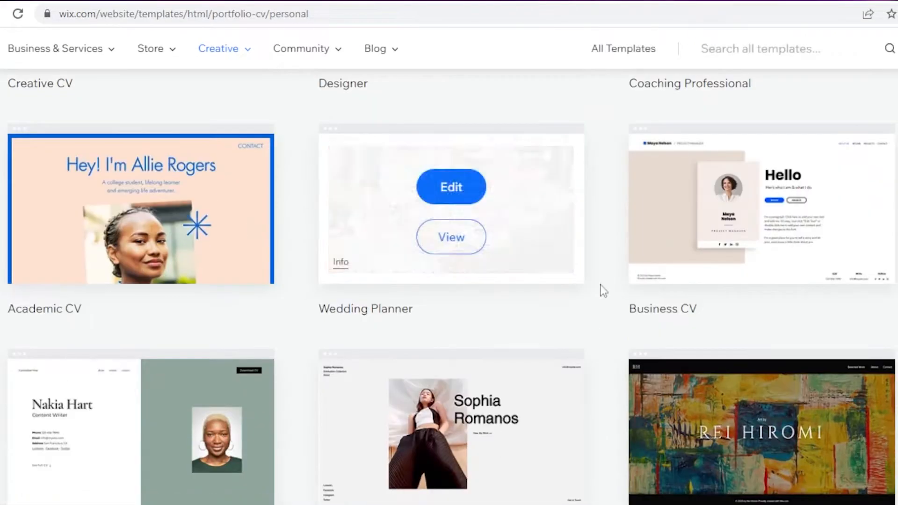
Step: Browse further Personal template designs in the gallery and switch back to the site editor
scroll(596, 295, "down", 4)
scroll(592, 297, "down", 3)
scroll(571, 311, "up", 8)
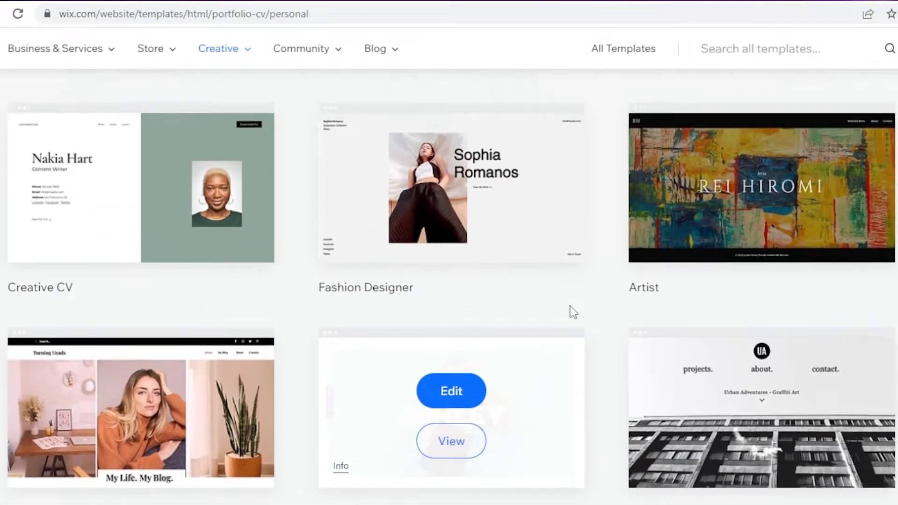
scroll(332, 343, "up", 8)
scroll(134, 260, "down", 6)
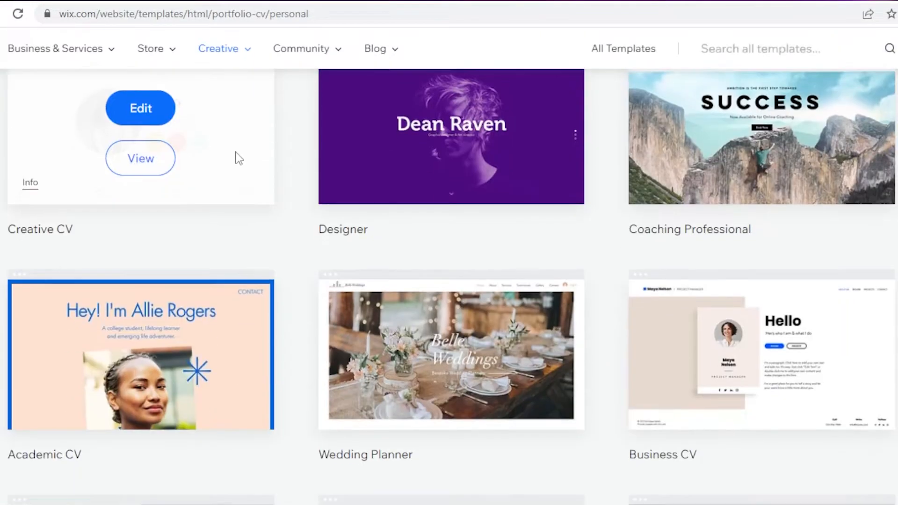
scroll(237, 156, "up", 5)
left_click(303, 2)
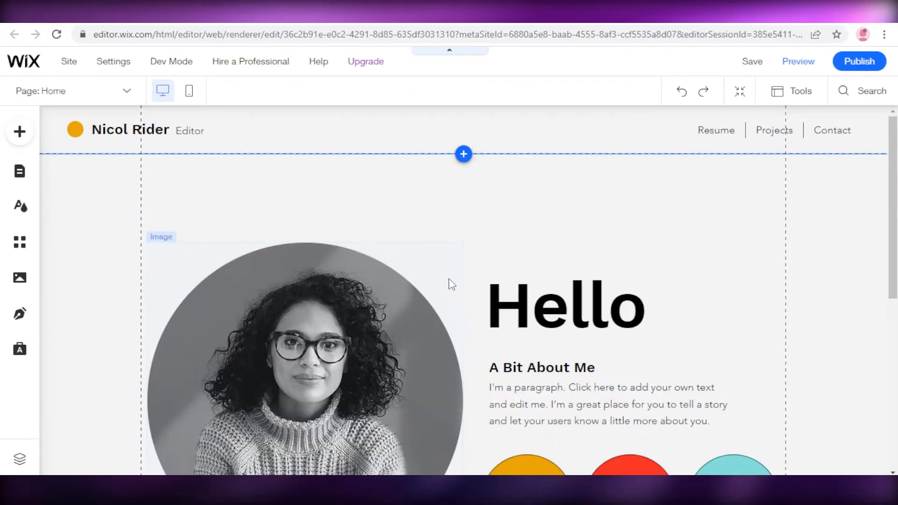
Step: Look over the template's Home page down to the footer and open the list of site pages
scroll(114, 190, "down", 7)
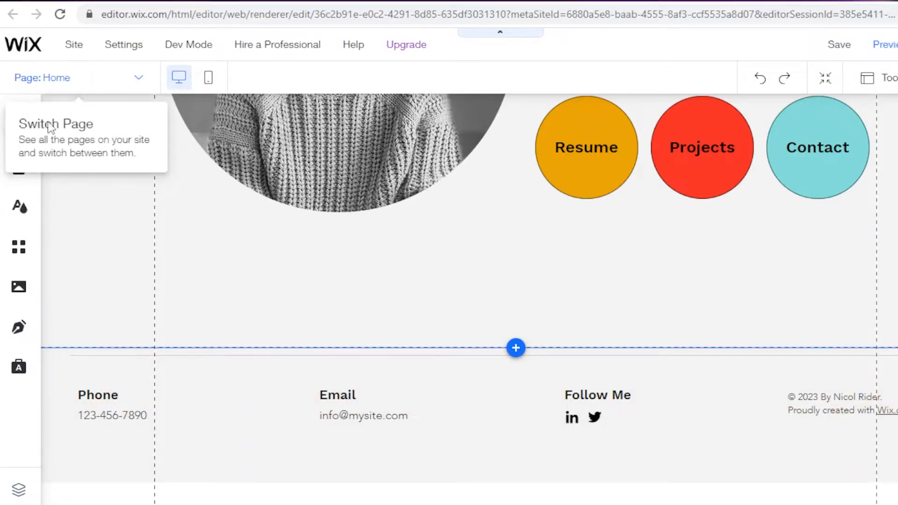
left_click(41, 78)
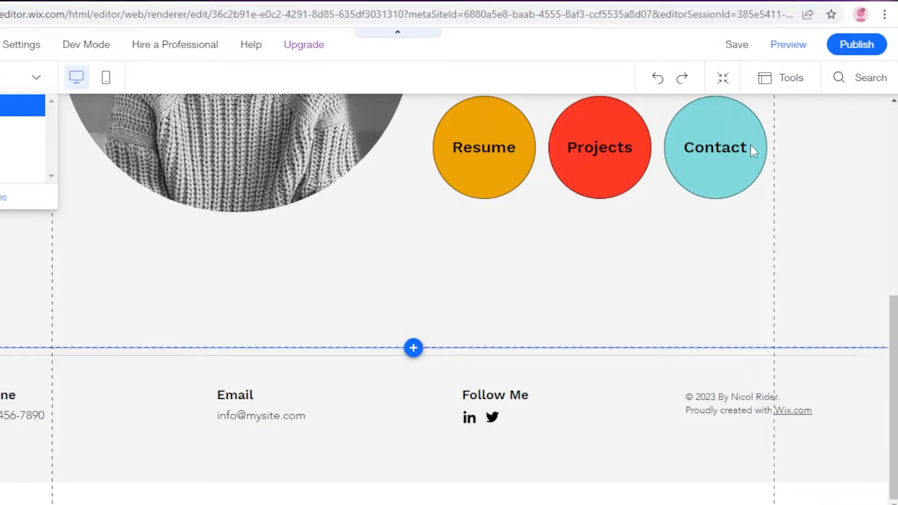
scroll(865, 198, "up", 8)
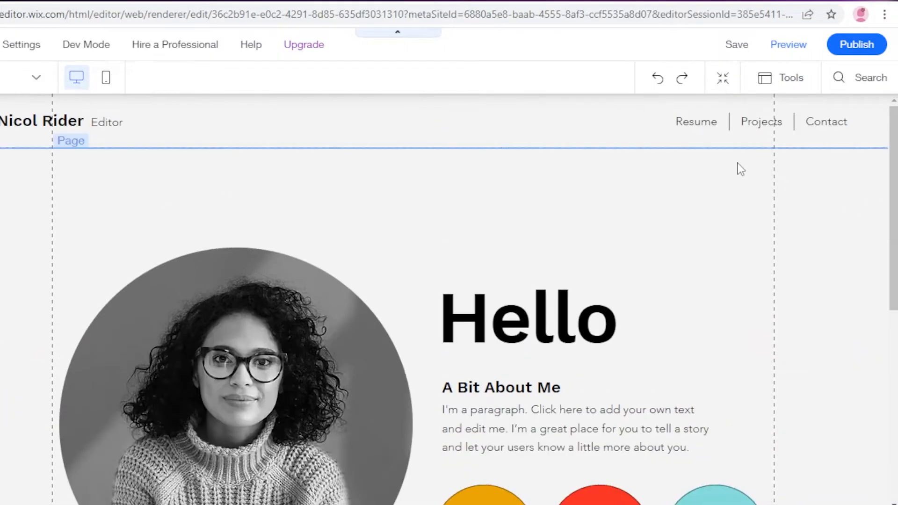
Step: Try out the rulers around the page canvas and hide them again
left_click(770, 81)
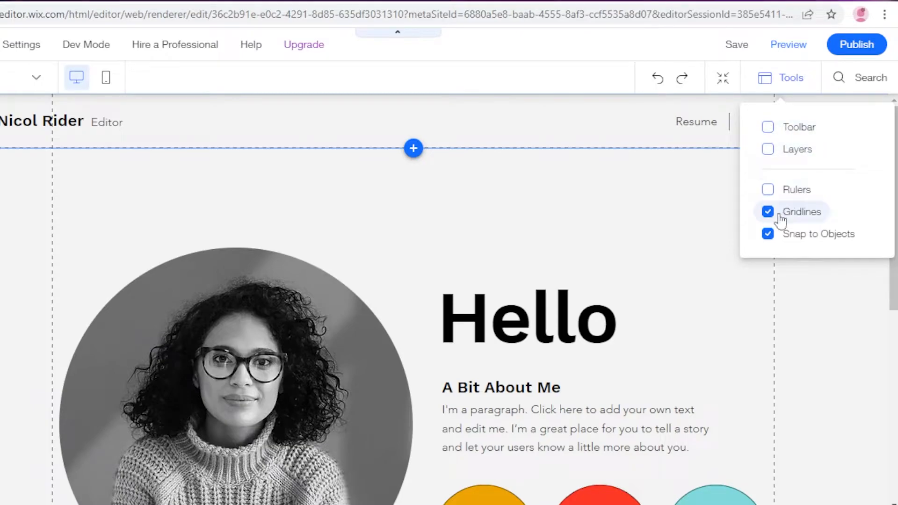
left_click(768, 190)
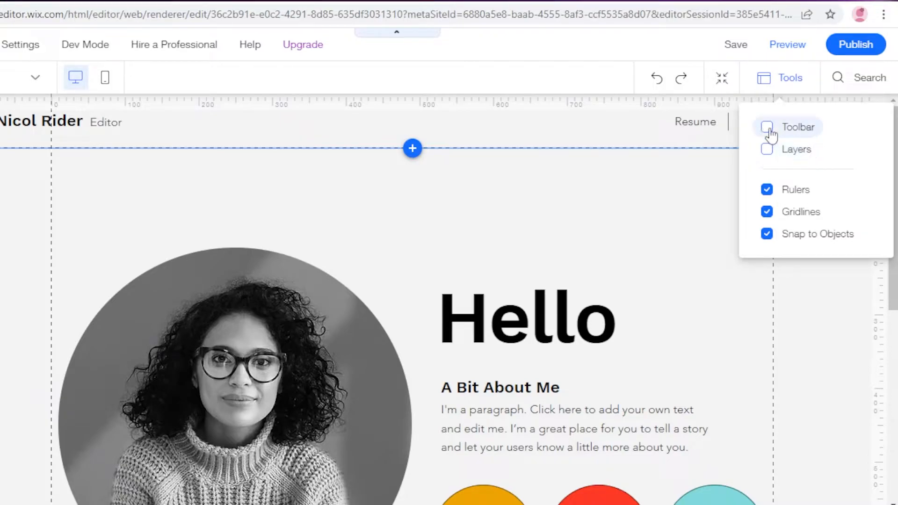
left_click(778, 195)
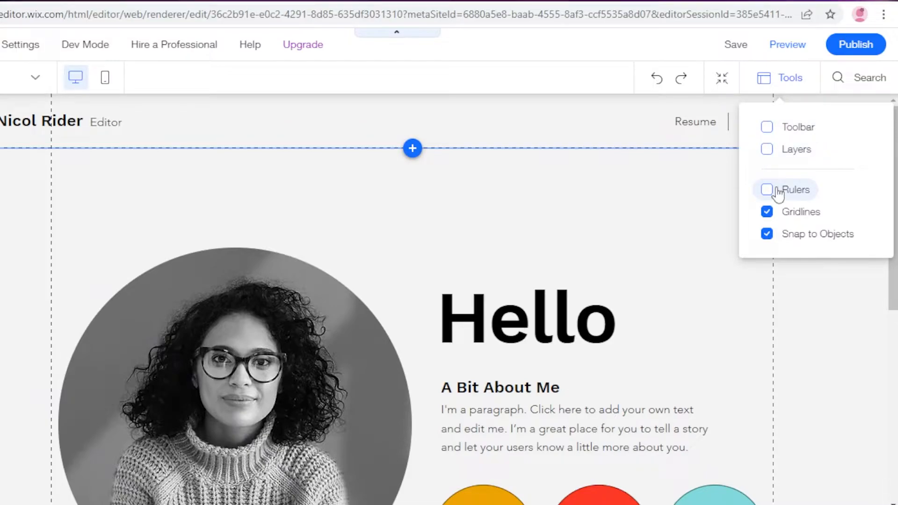
scroll(640, 132, "down", 3)
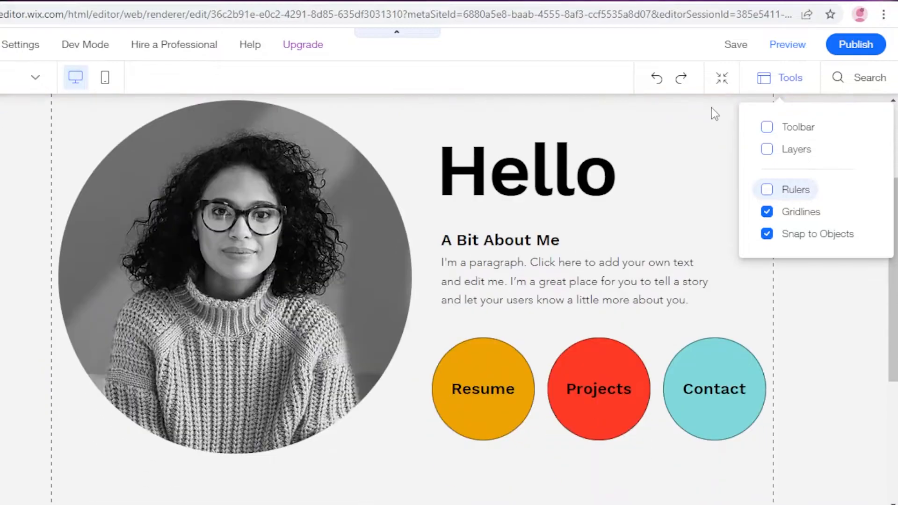
left_click(768, 90)
scroll(743, 151, "up", 3)
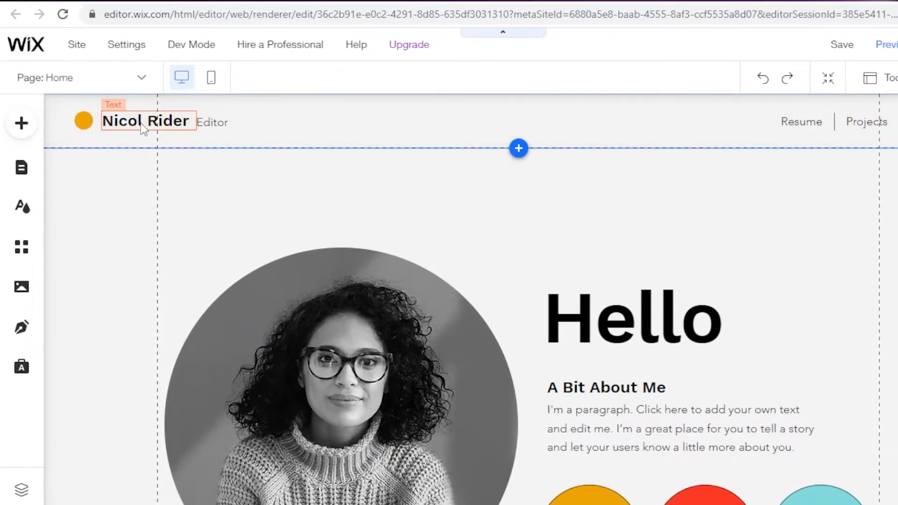
Step: Delete the name, the Editor subtitle, the orange circle and their empty column from the page header
left_click(142, 129)
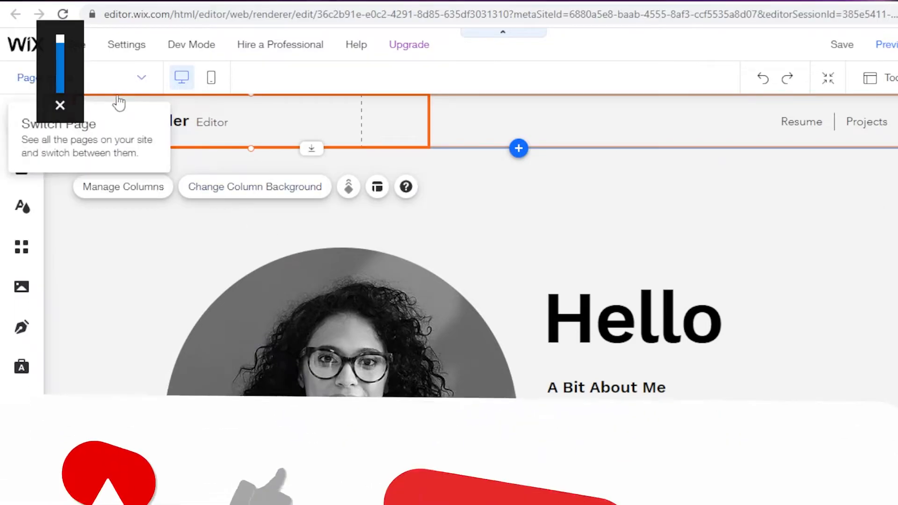
left_click(171, 122)
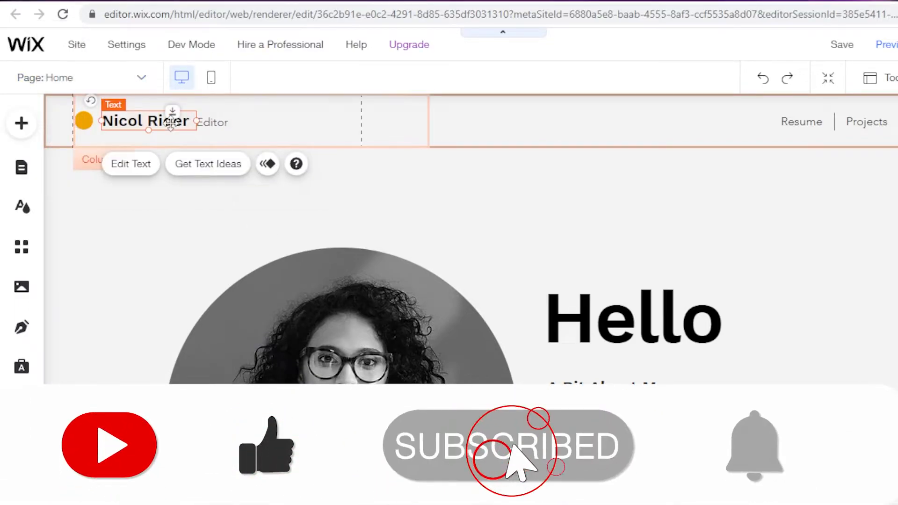
key("Delete")
left_click(206, 123)
key("Delete")
left_click(84, 119)
key("Delete")
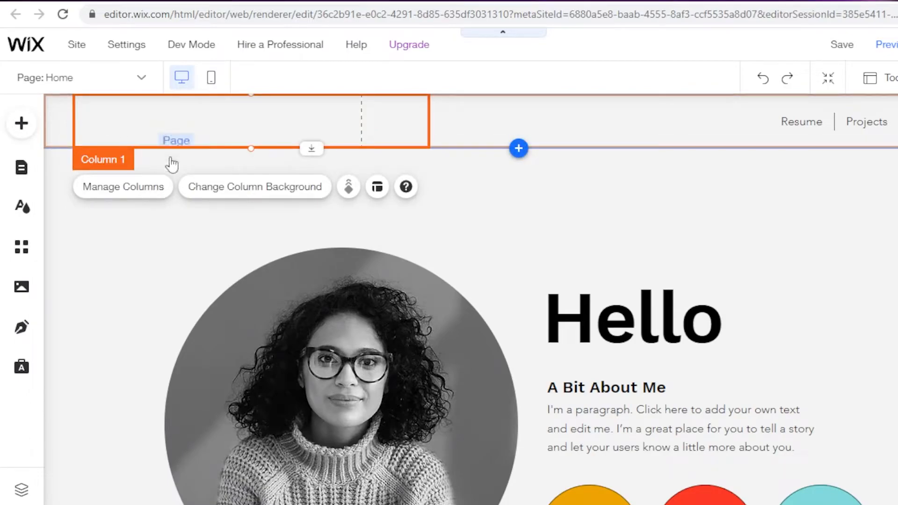
key("Delete")
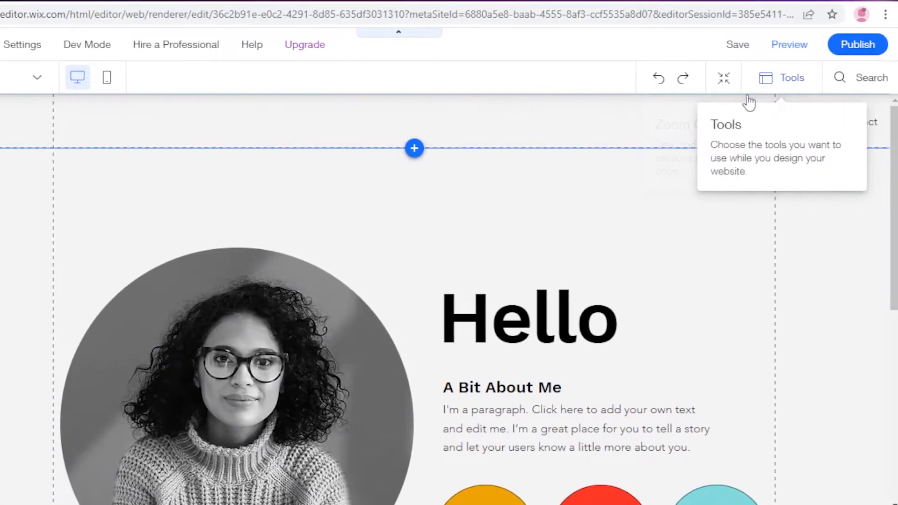
Step: Reposition the horizontal menu in the header and shorten it so it spans only the right half between the gridlines
left_click_drag(658, 130, 533, 133)
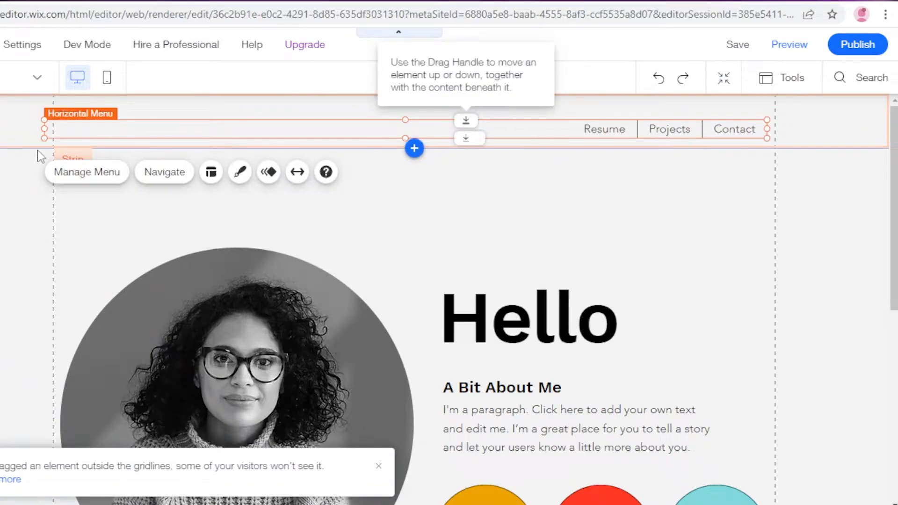
left_click_drag(49, 128, 434, 122)
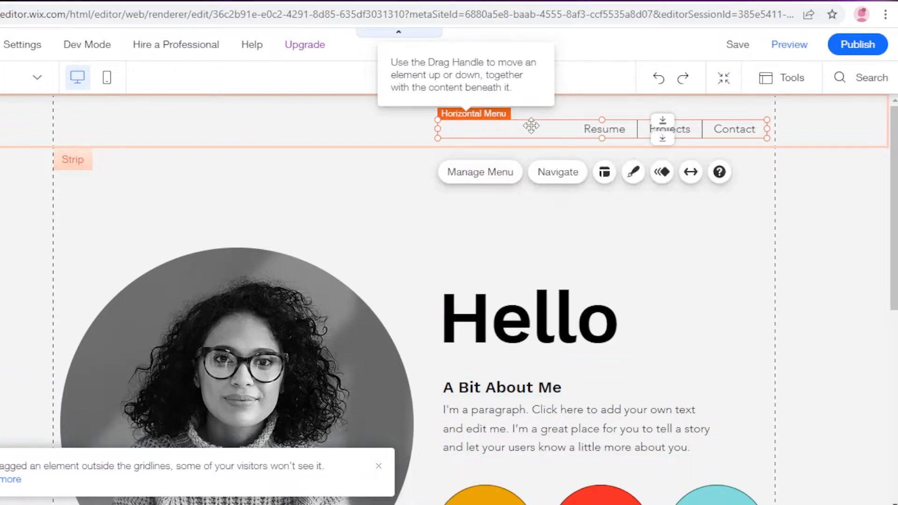
left_click_drag(491, 131, 487, 131)
left_click(279, 145)
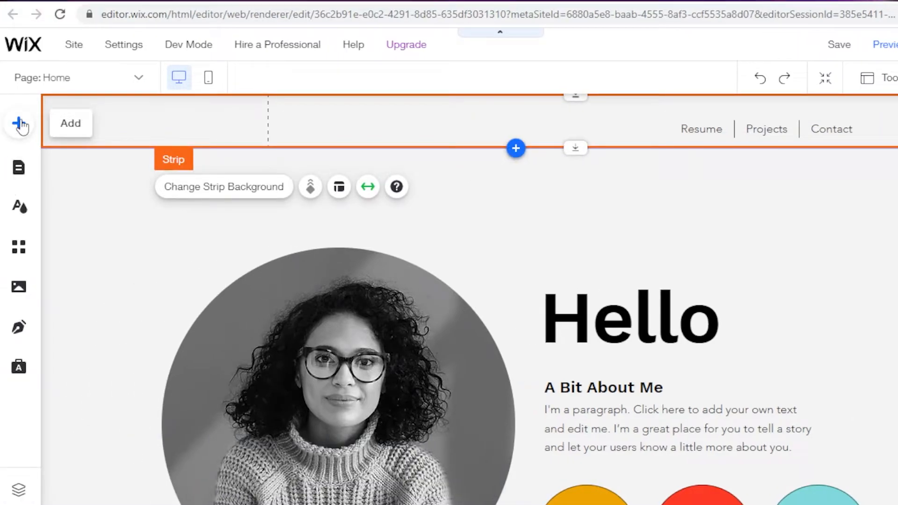
Step: Add a Heading 3 themed text and place it at the left end of the page header
left_click(19, 123)
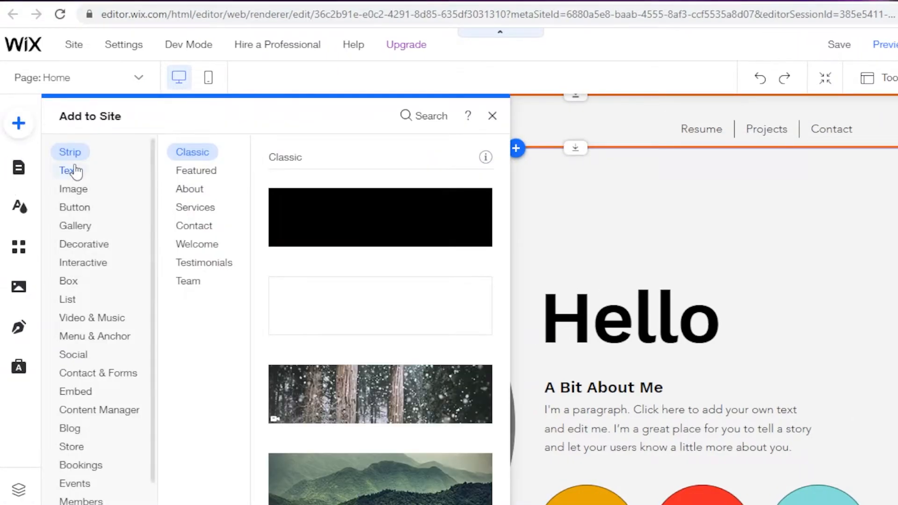
left_click(74, 171)
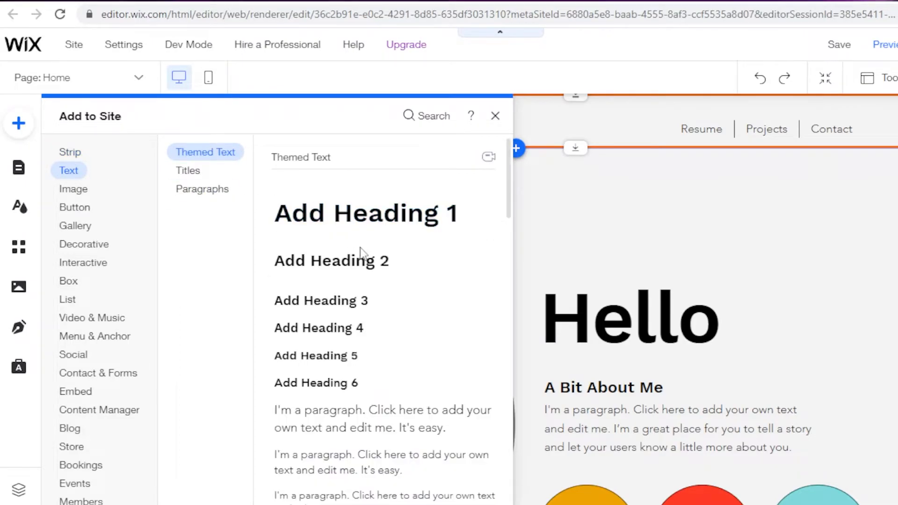
left_click(346, 308)
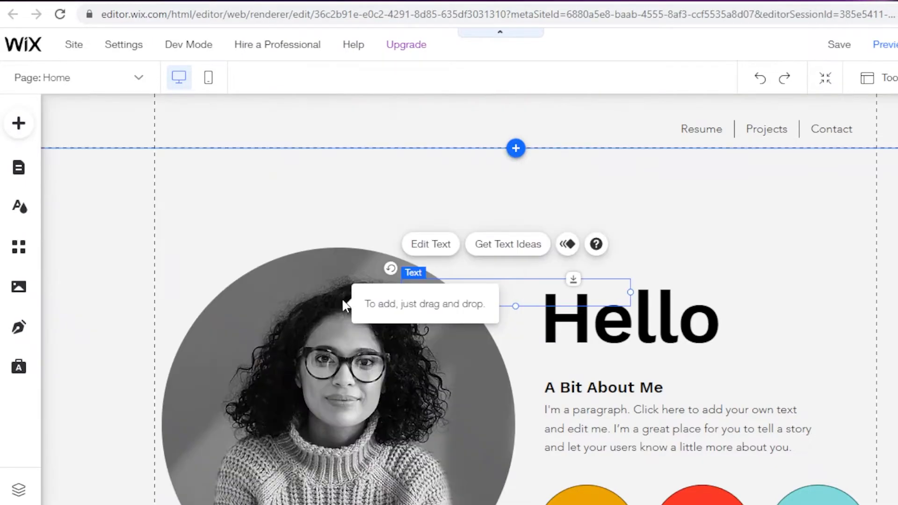
left_click_drag(470, 271, 243, 121)
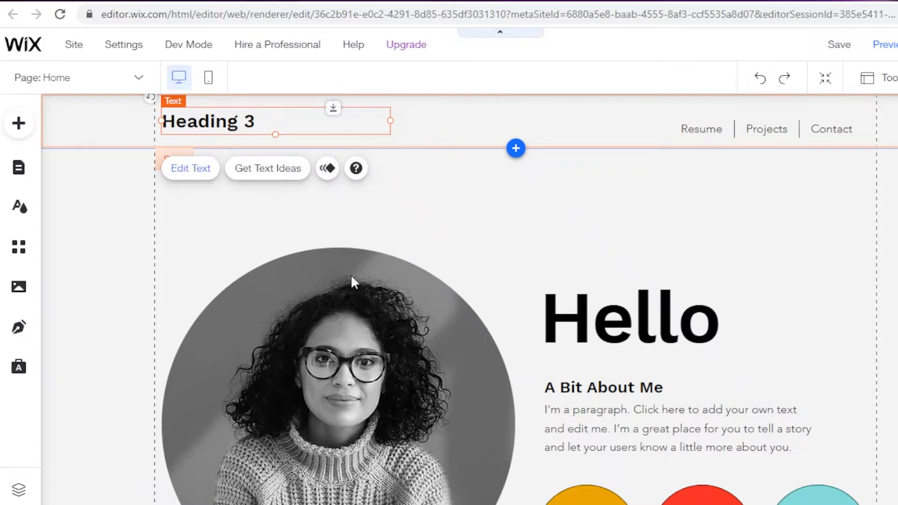
Step: Apply the Heading 6 theme to the header text and replace it with the owner's first name followed by "PERSONAL WEBSITE"
left_click(471, 194)
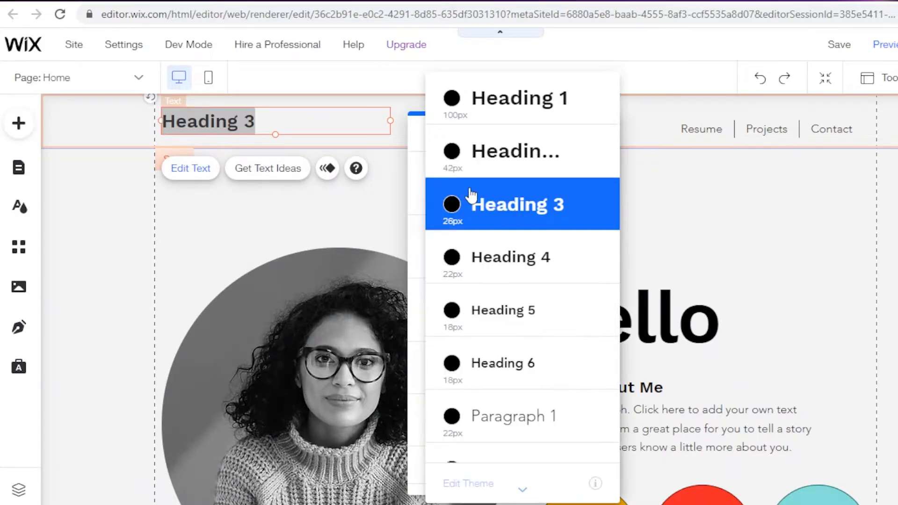
left_click(486, 365)
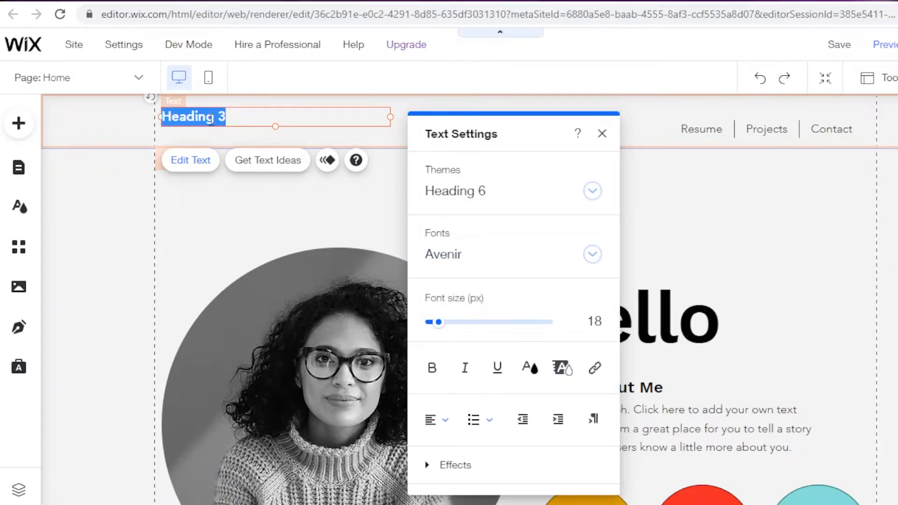
type("JANES PERSONAL WED")
left_click(658, 253)
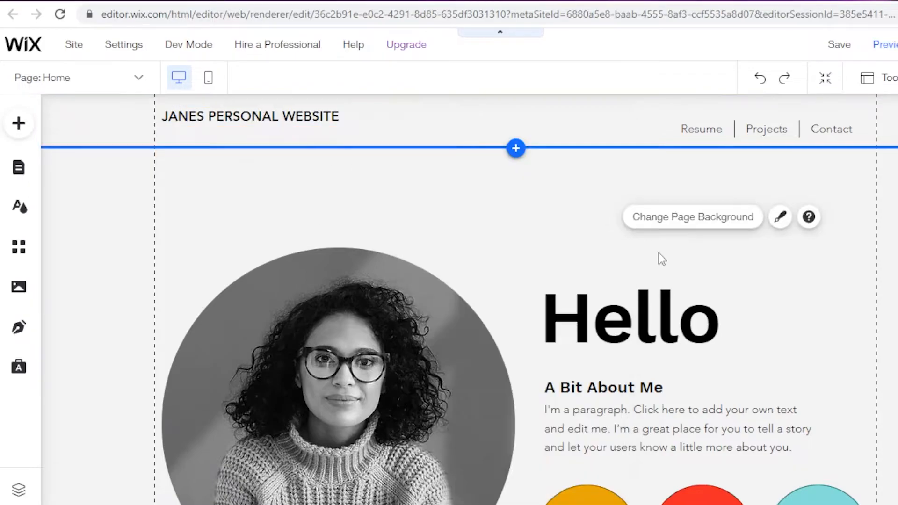
Step: Select the round portrait image and view its frame design options
scroll(522, 323, "down", 3)
left_click(334, 183)
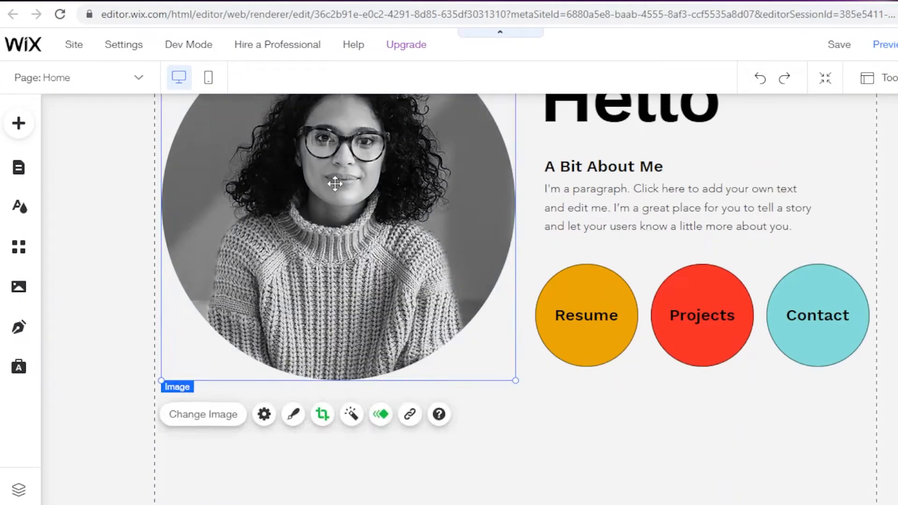
scroll(346, 178, "down", 1)
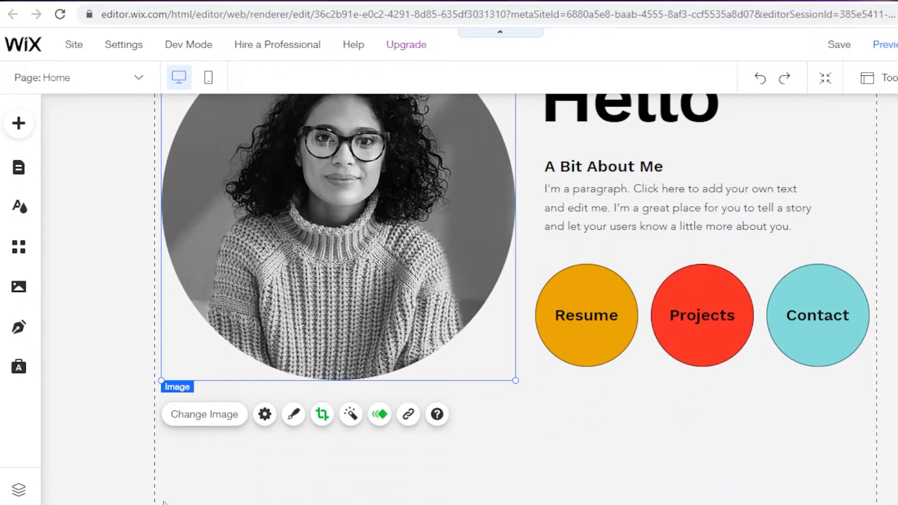
left_click(294, 416)
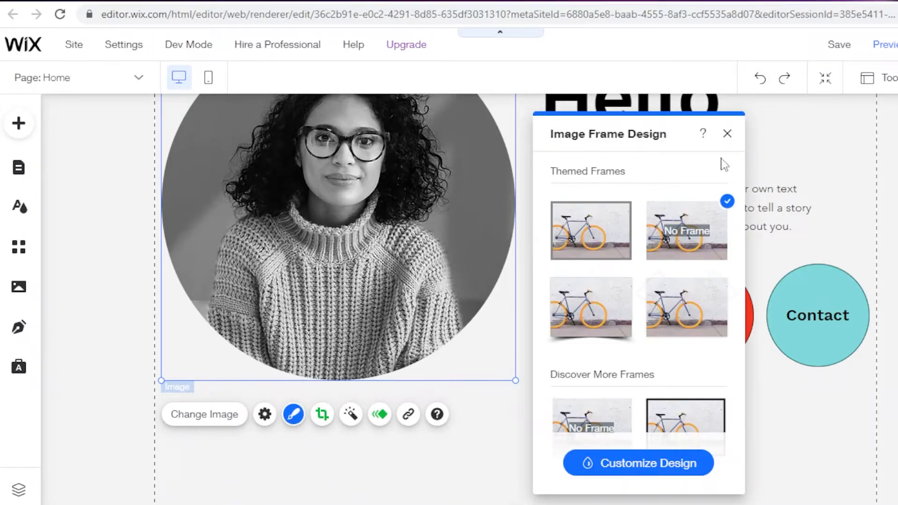
left_click(727, 134)
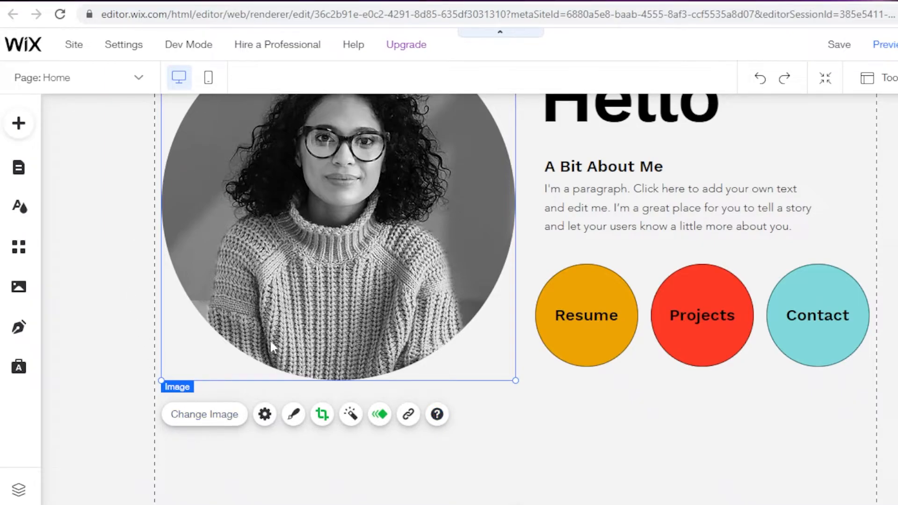
Step: Replace the round portrait with the "Renaissance St..." photo of a veiled woman from Media from Wix
left_click(232, 416)
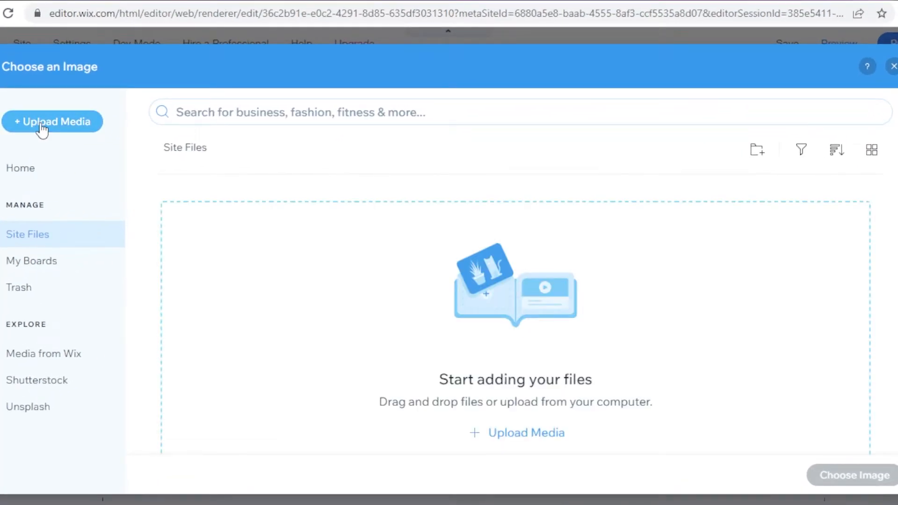
left_click(64, 359)
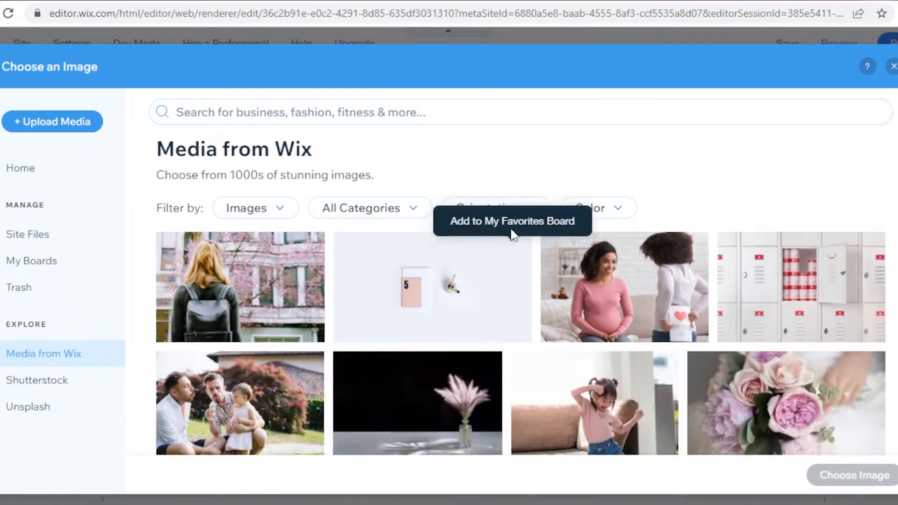
scroll(780, 323, "down", 5)
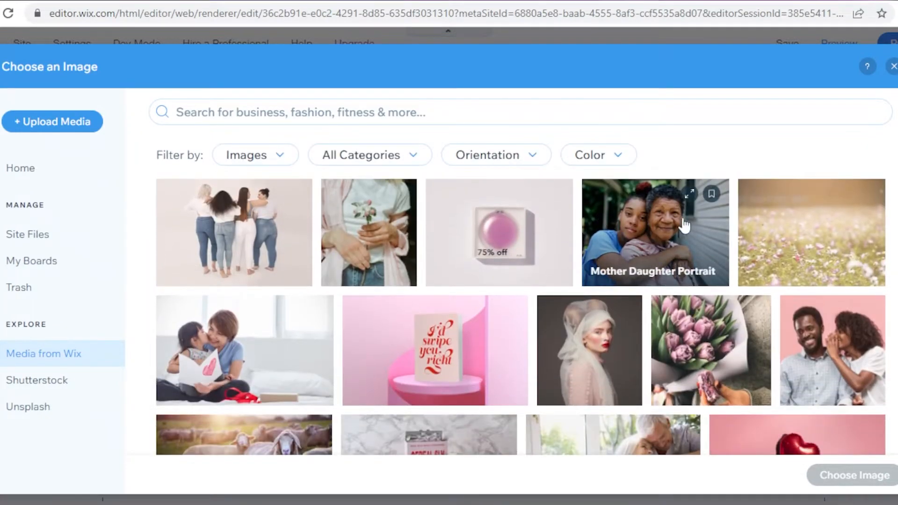
left_click(585, 344)
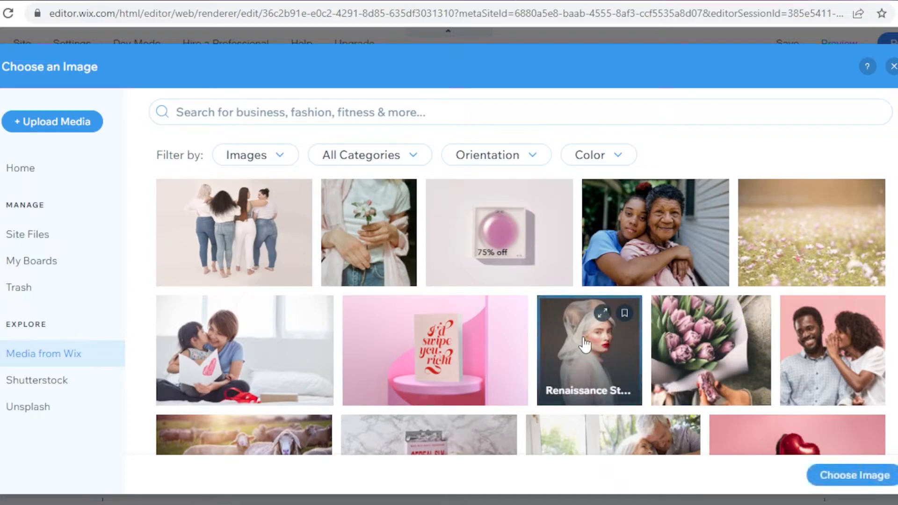
left_click(868, 476)
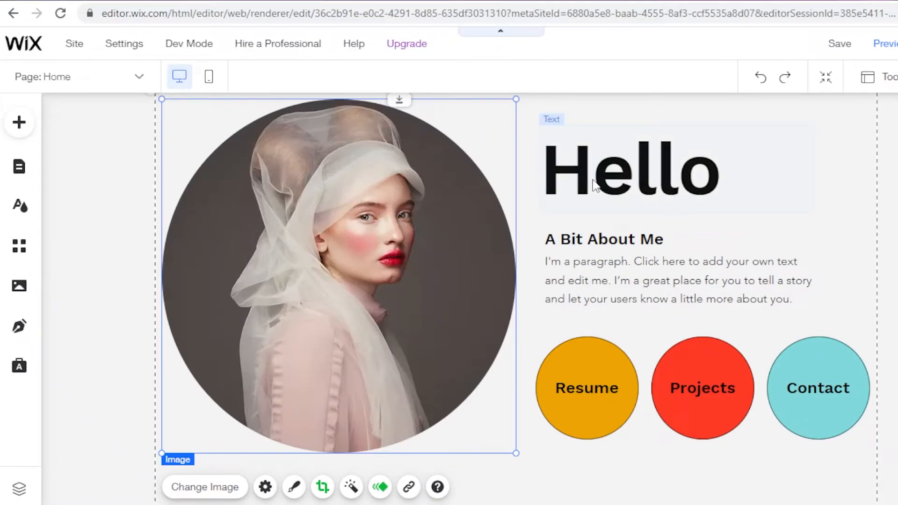
Step: Replace the large "Hello" heading beside the portrait with the text "WELCOME"
left_click(604, 170)
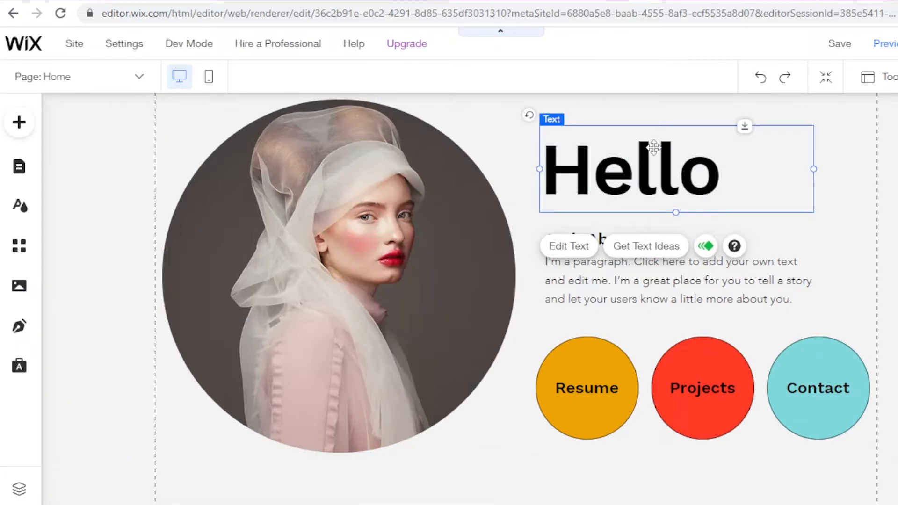
double_click(633, 171)
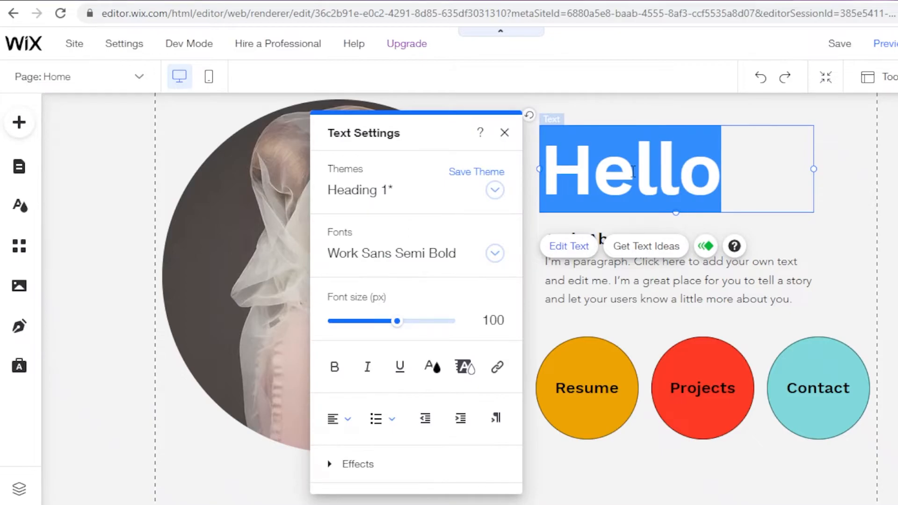
type("WE")
key("BackSpace")
key("BackSpace")
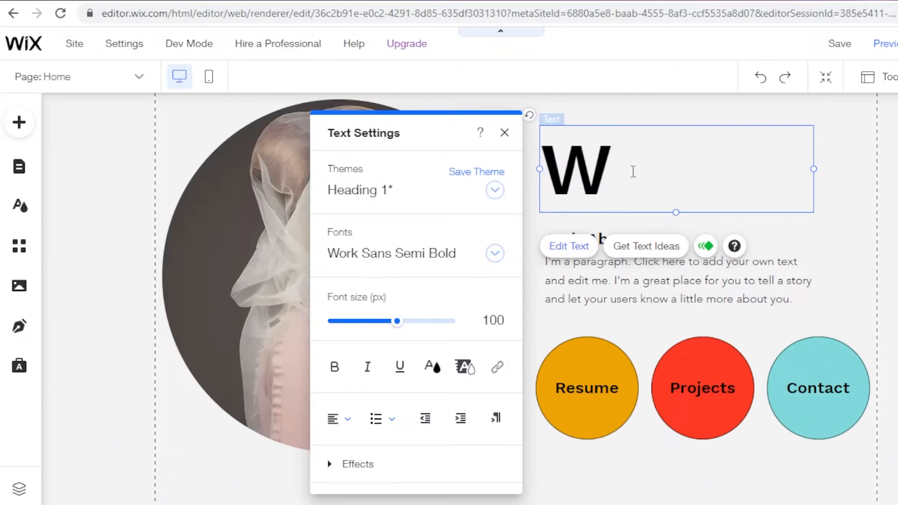
type("WELCX")
key("BackSpace")
type("OME")
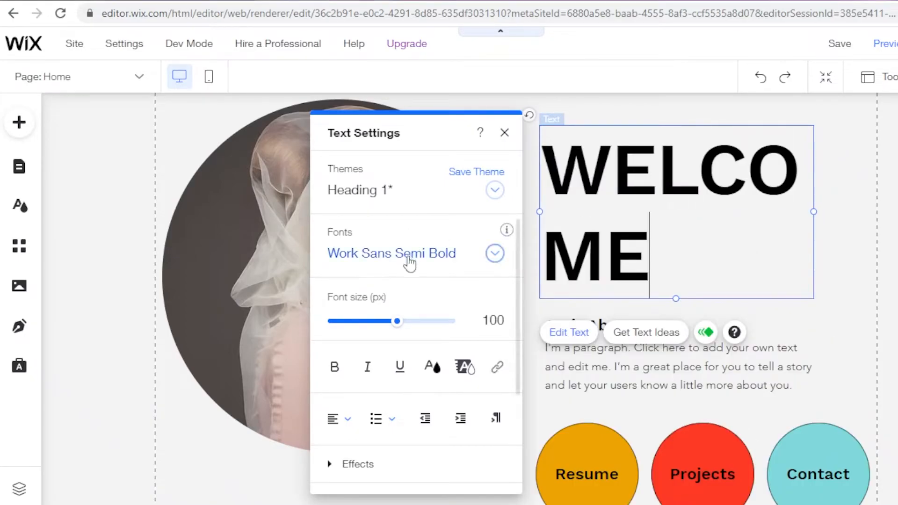
Step: Reduce the font size of the whole "WELCOME" heading so it fits on one line
left_click_drag(397, 321, 354, 321)
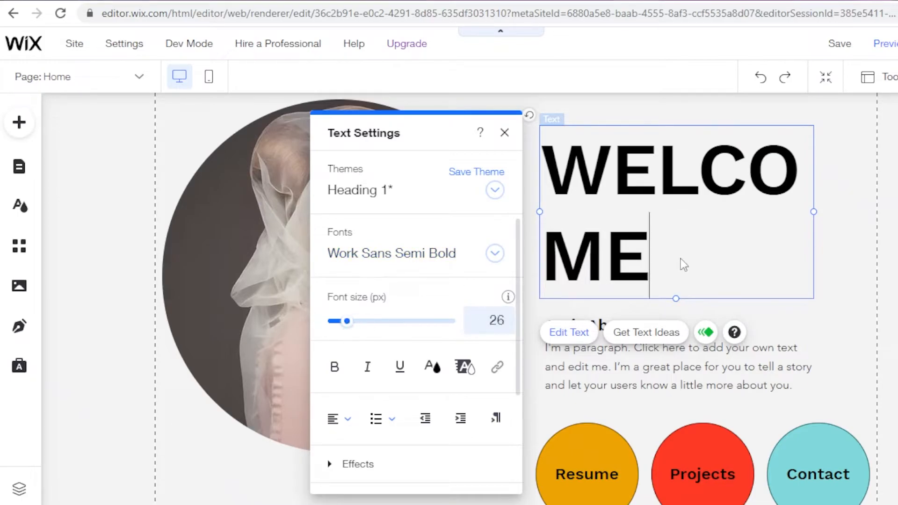
key("ctrl+a")
left_click_drag(388, 327, 367, 329)
left_click(823, 234)
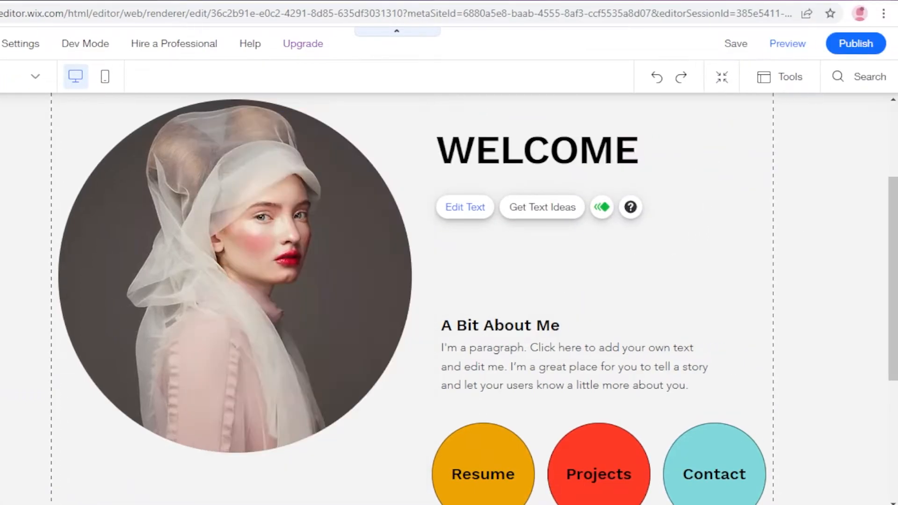
Step: Select the "A Bit About Me" text with the three circular buttons and move them together up closer to the "WELCOME" heading
scroll(499, 382, "down", 3)
left_click_drag(696, 406, 439, 162)
mouse_move(530, 251)
left_mouse_down()
mouse_move(523, 234)
mouse_move(525, 244)
left_mouse_up()
scroll(693, 225, "up", 3)
scroll(668, 248, "down", 3)
mouse_move(548, 296)
left_mouse_down()
mouse_move(557, 231)
mouse_move(540, 234)
mouse_move(534, 258)
mouse_move(552, 260)
mouse_move(541, 285)
left_mouse_up()
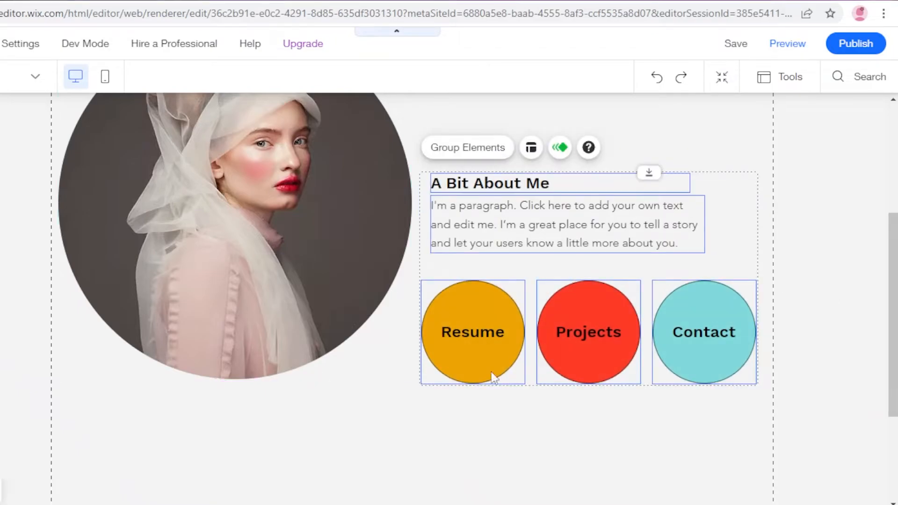
Step: Deselect the elements and shorten the home page by raising the boundary above the footer
scroll(764, 305, "up", 3)
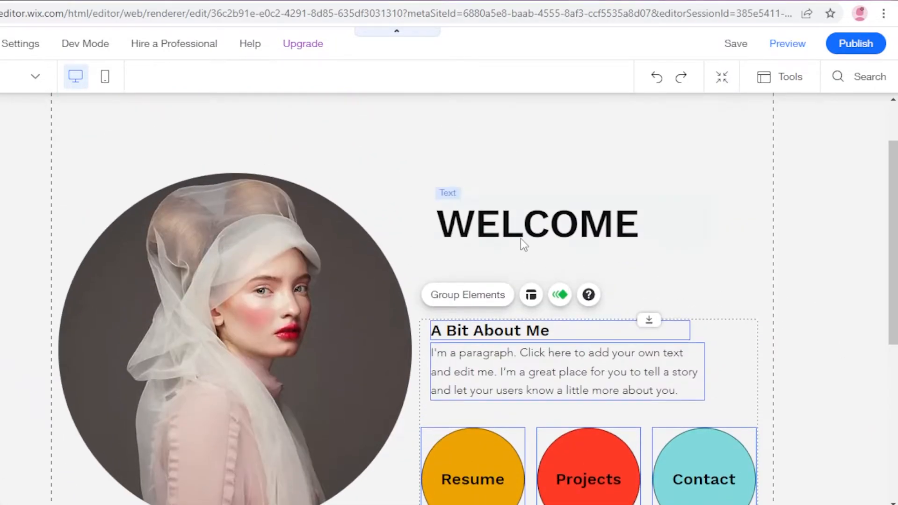
scroll(520, 239, "down", 6)
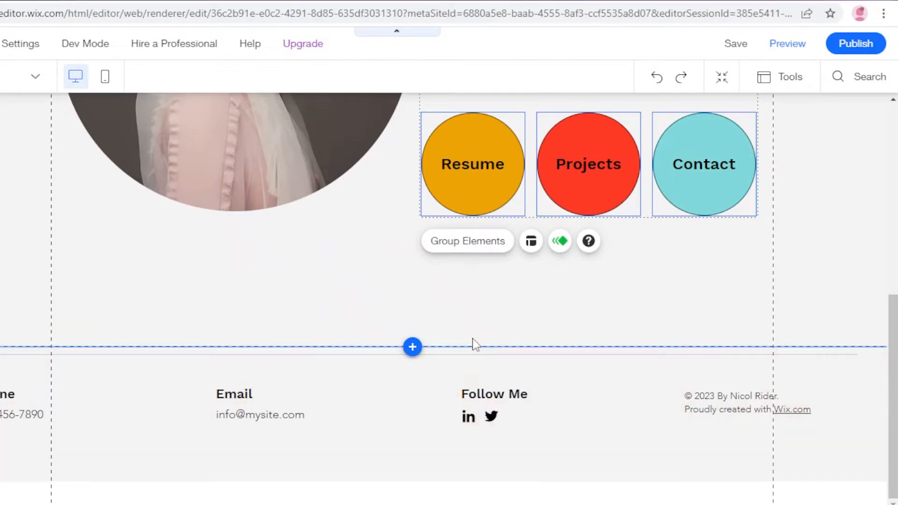
left_click(473, 339)
left_click_drag(476, 347, 481, 279)
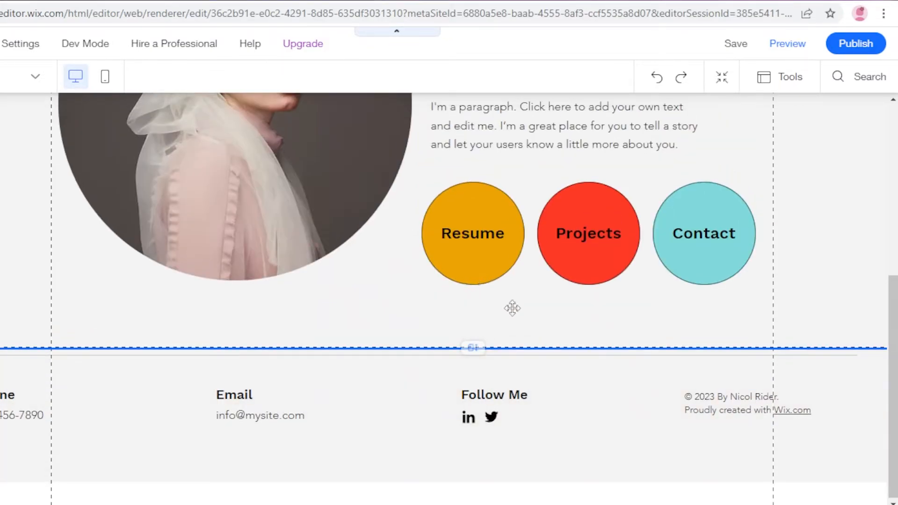
Step: Move the round portrait image up closer to the page header and slightly to the right
scroll(505, 304, "up", 6)
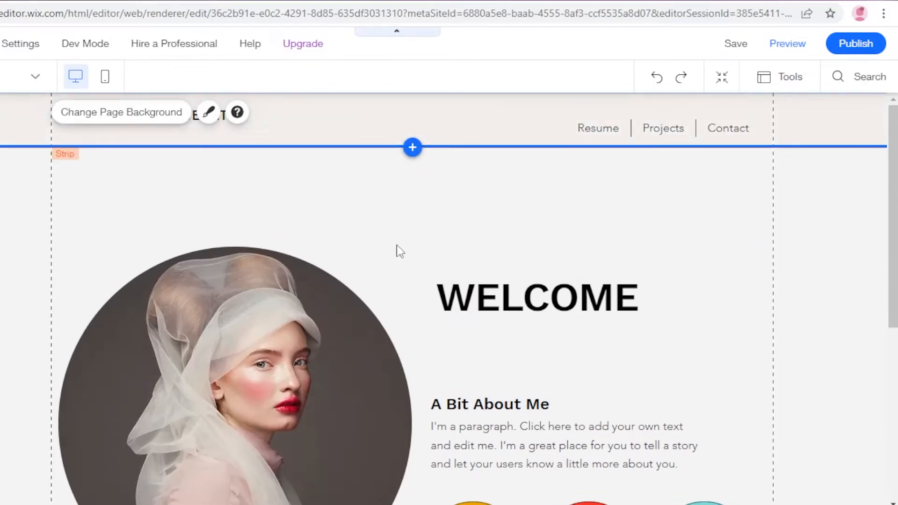
scroll(406, 227, "down", 5)
scroll(388, 267, "up", 3)
left_click_drag(260, 271, 262, 125)
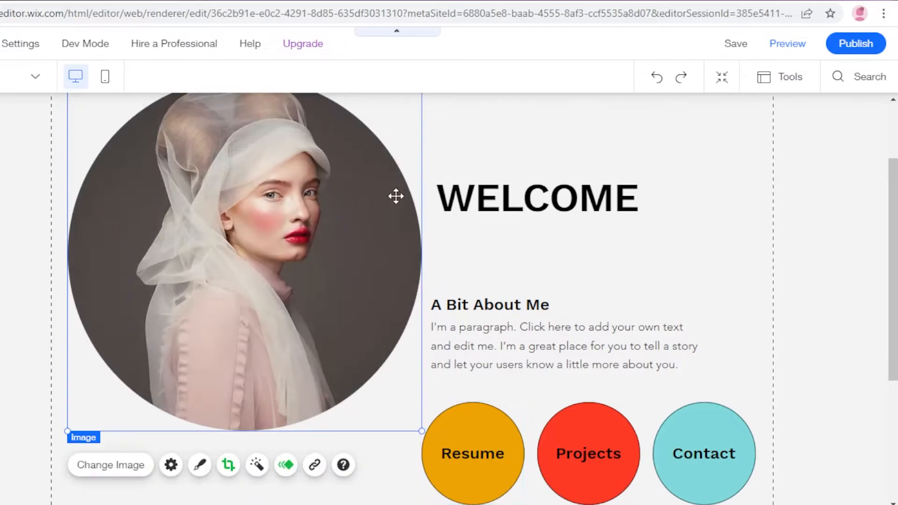
Step: Select the "WELCOME" heading, about text and three circular buttons, and move them up to align with the portrait's bottom edge
scroll(584, 299, "down", 4)
left_click_drag(732, 325, 524, 134)
scroll(460, 173, "up", 2)
left_click_drag(536, 313, 542, 242)
left_click_drag(718, 421, 585, 311)
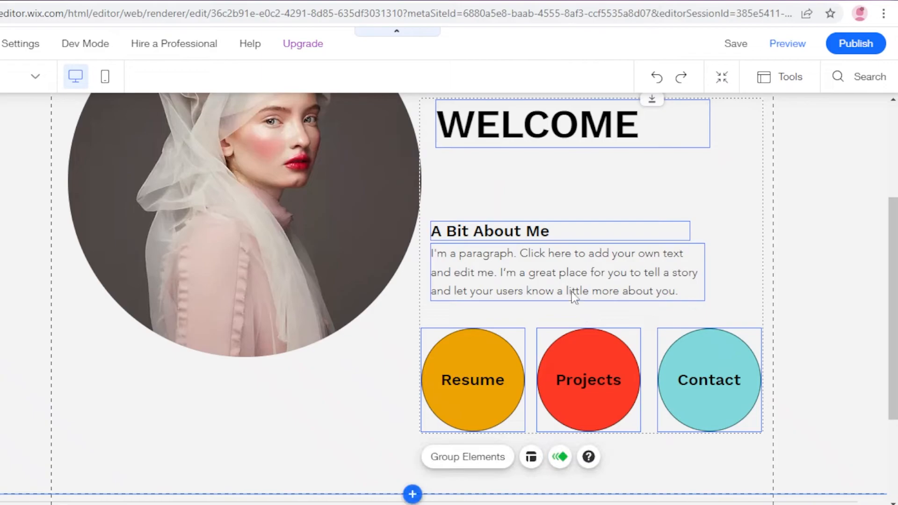
left_click_drag(577, 249, 584, 203)
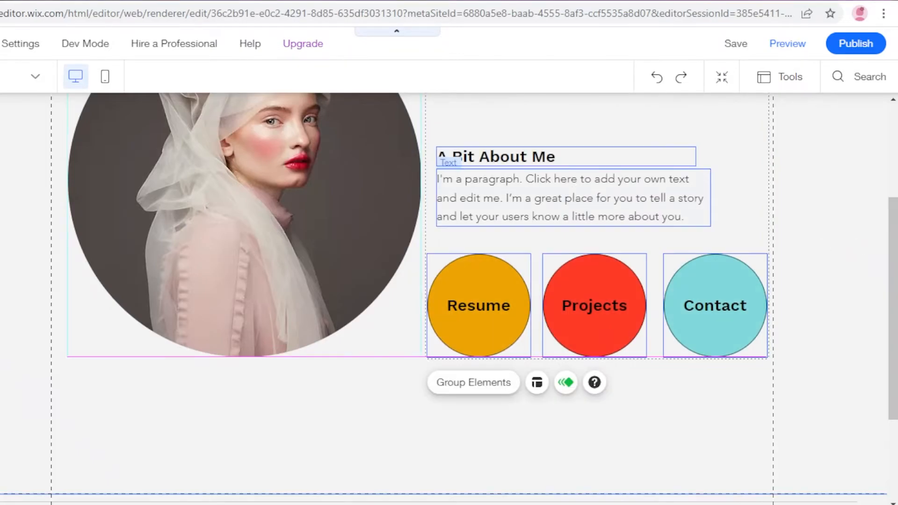
Step: Deselect the elements and check the rearranged home page layout from the header down to the area below the buttons
scroll(869, 273, "up", 3)
scroll(869, 274, "down", 2)
scroll(868, 273, "up", 3)
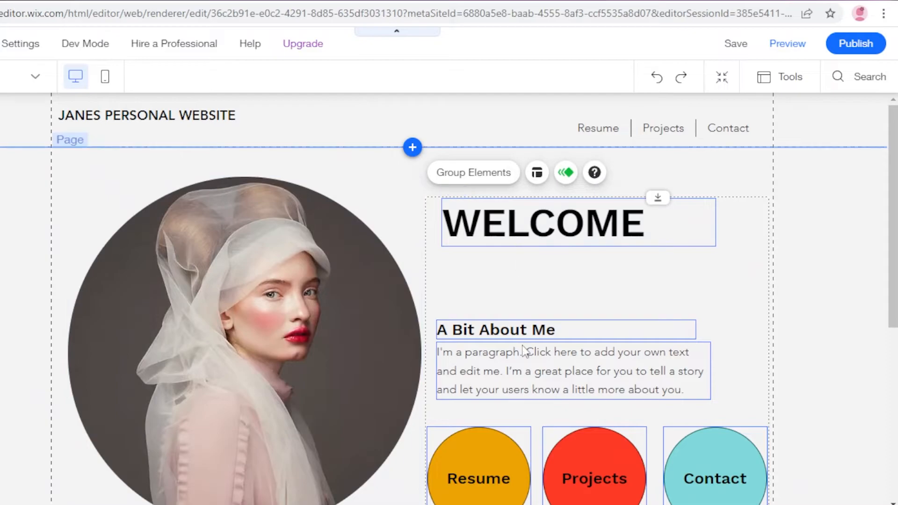
scroll(523, 349, "down", 2)
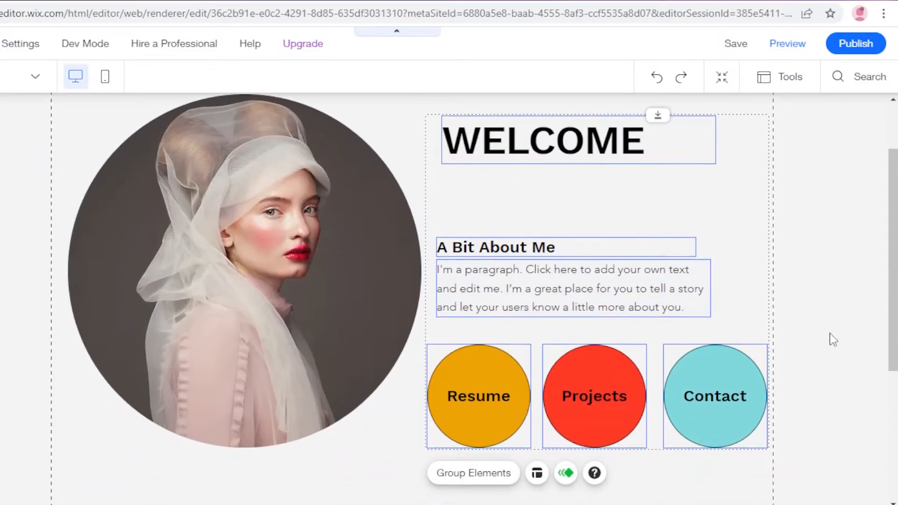
scroll(838, 337, "down", 2)
left_click(829, 324)
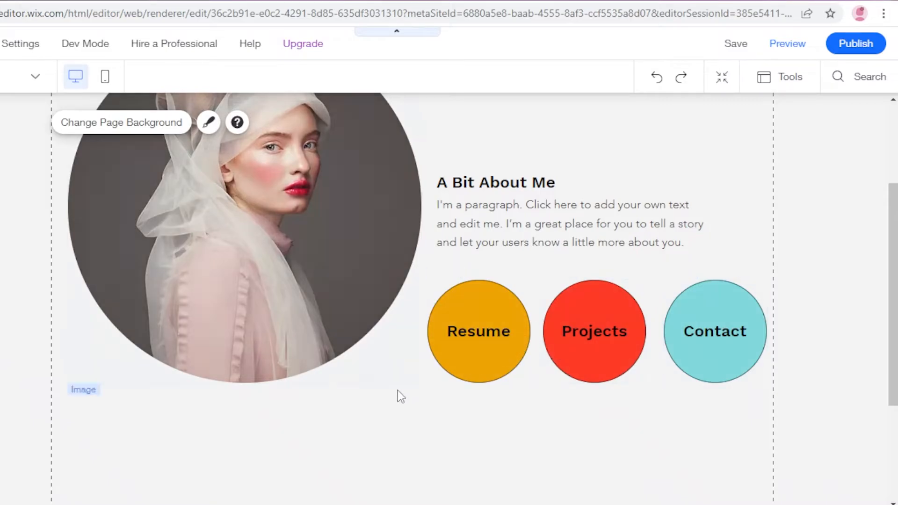
scroll(456, 277, "down", 3)
scroll(324, 279, "up", 3)
scroll(70, 164, "down", 1)
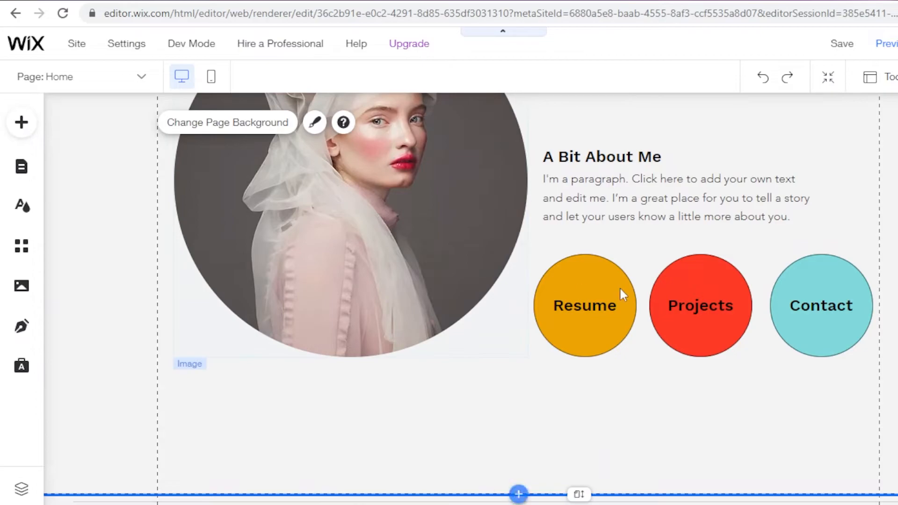
Step: Add a new page named "LOOKBOOK" to the site menu through the page management
left_click(23, 121)
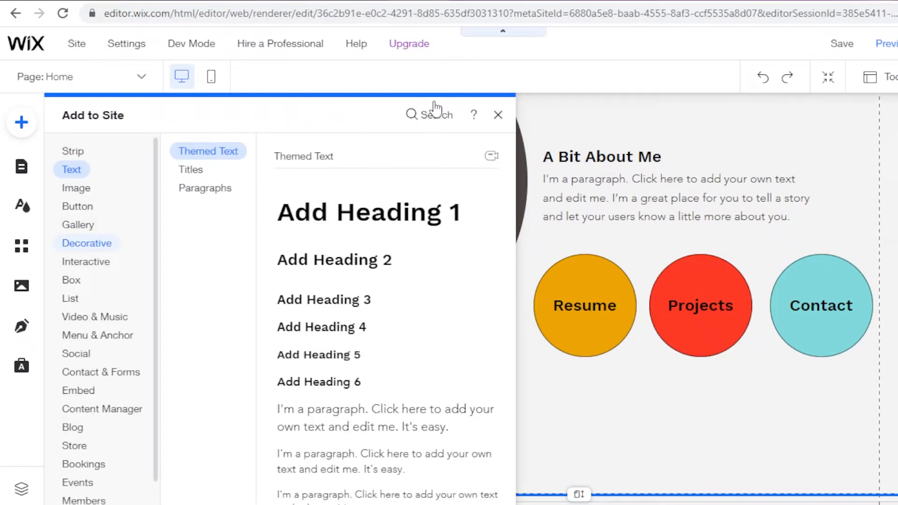
left_click(140, 78)
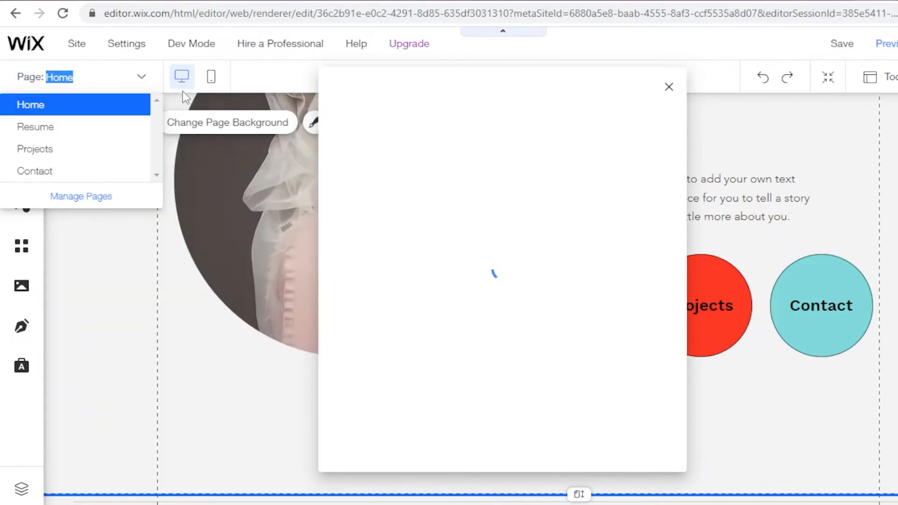
left_click(75, 198)
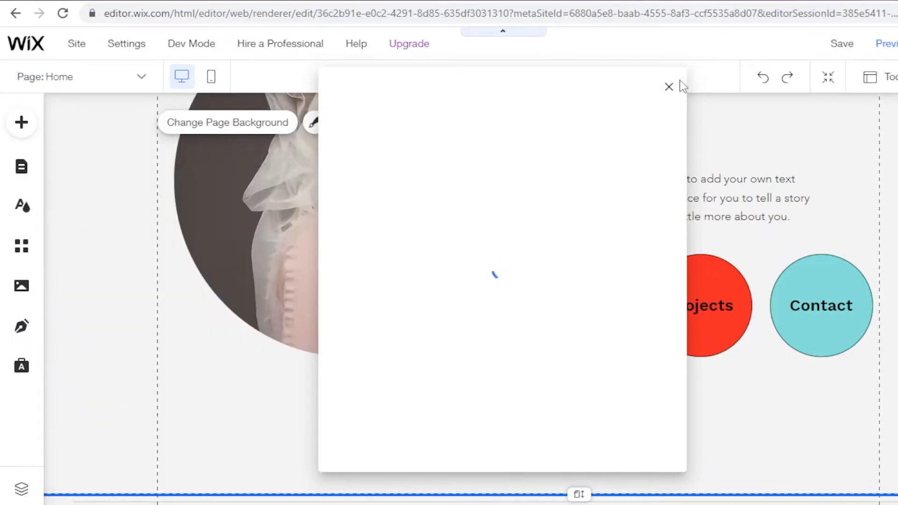
left_click(669, 87)
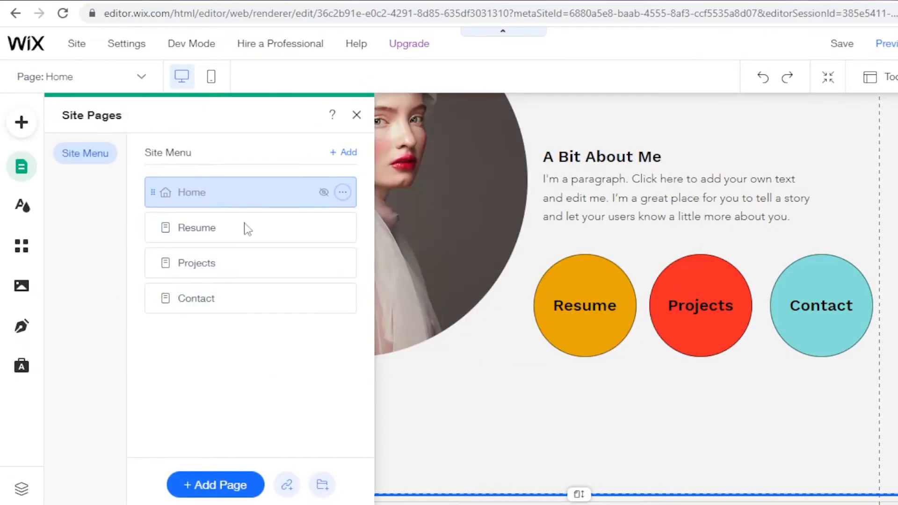
left_click(215, 485)
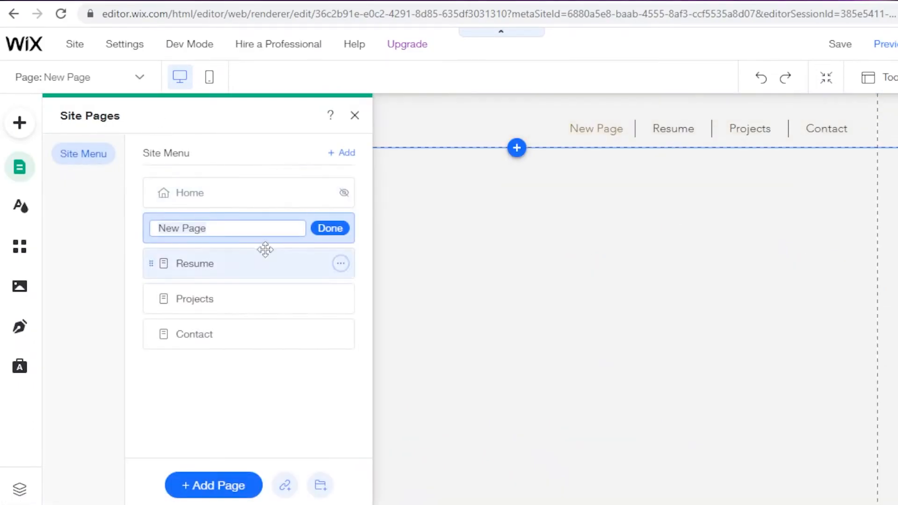
type("LOOKBOOK")
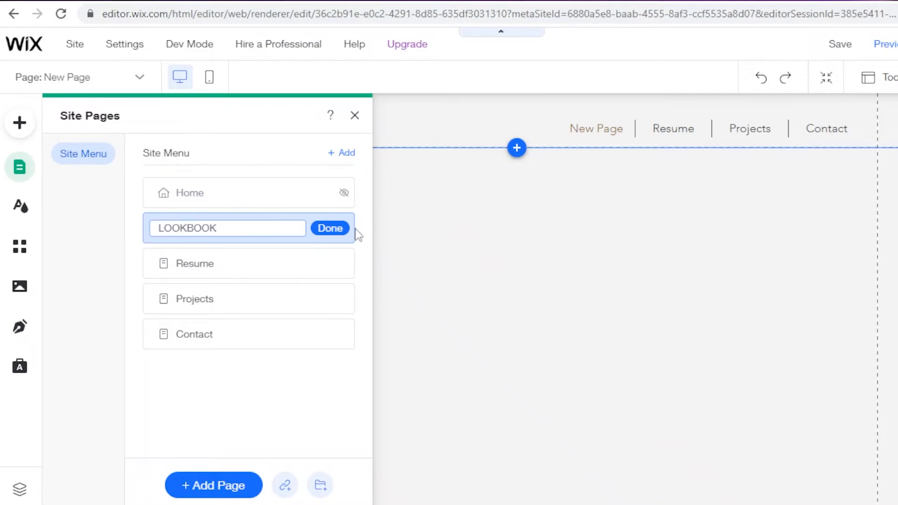
left_click(329, 228)
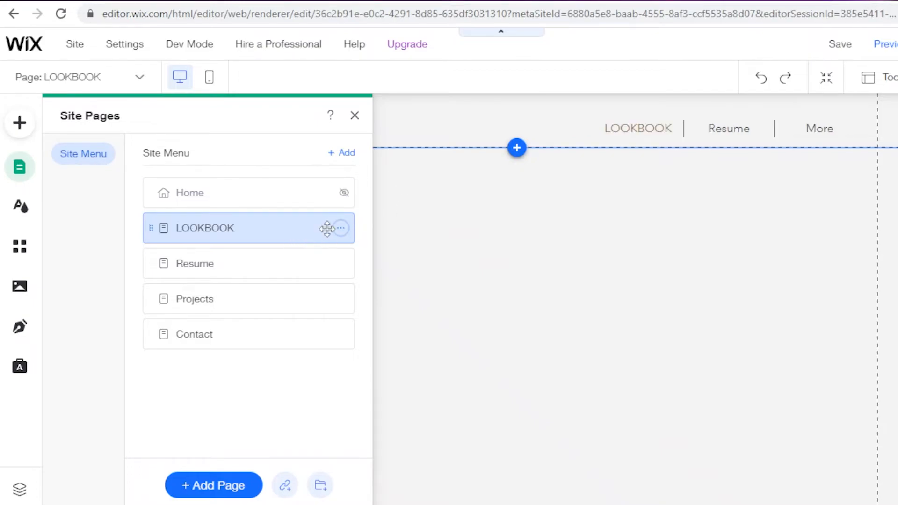
left_click(354, 116)
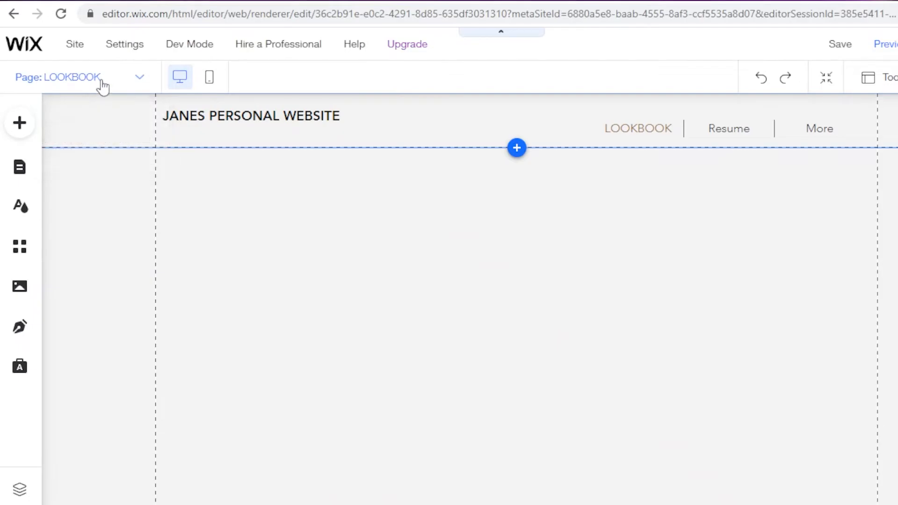
Step: Switch back to the Home page and look over its welcome section and circular buttons
left_click(100, 81)
left_click(55, 109)
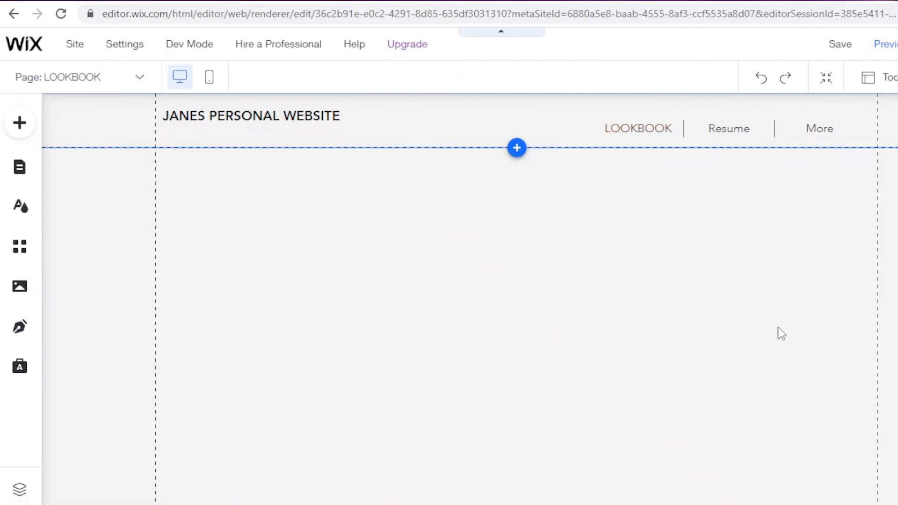
scroll(669, 272, "down", 5)
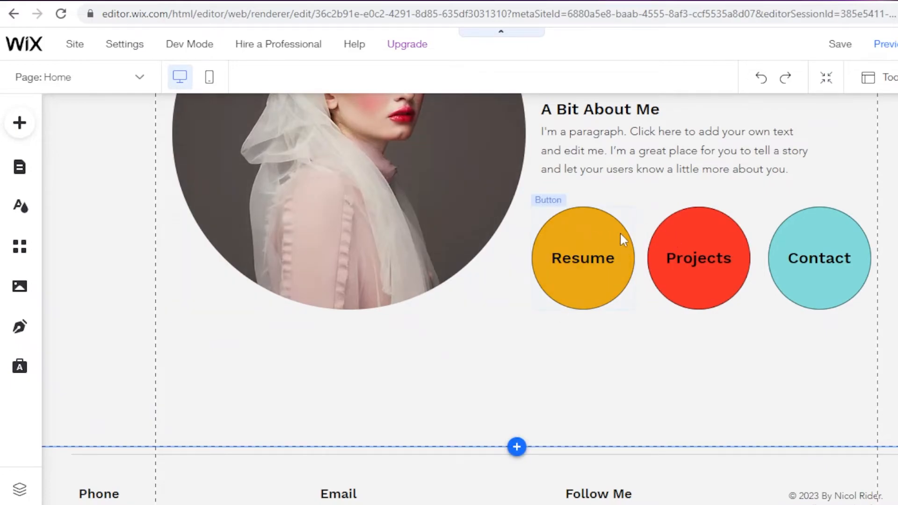
scroll(607, 235, "up", 2)
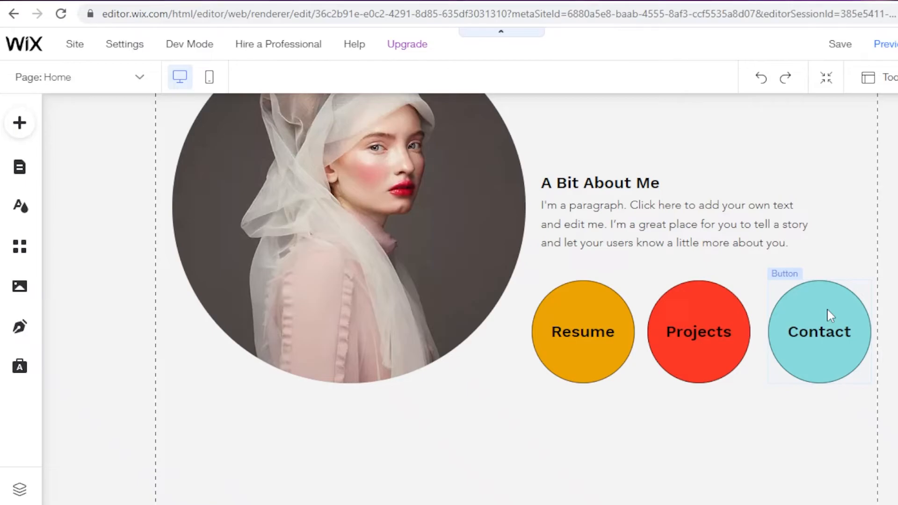
scroll(601, 200, "up", 3)
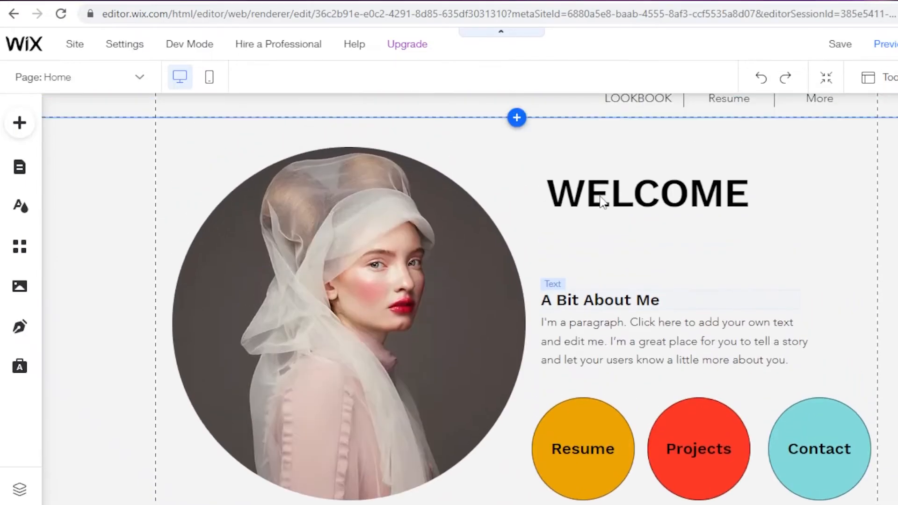
Step: Duplicate the orange "Resume" button and place the copy directly below the original
scroll(575, 283, "down", 4)
left_click_drag(589, 355, 582, 194)
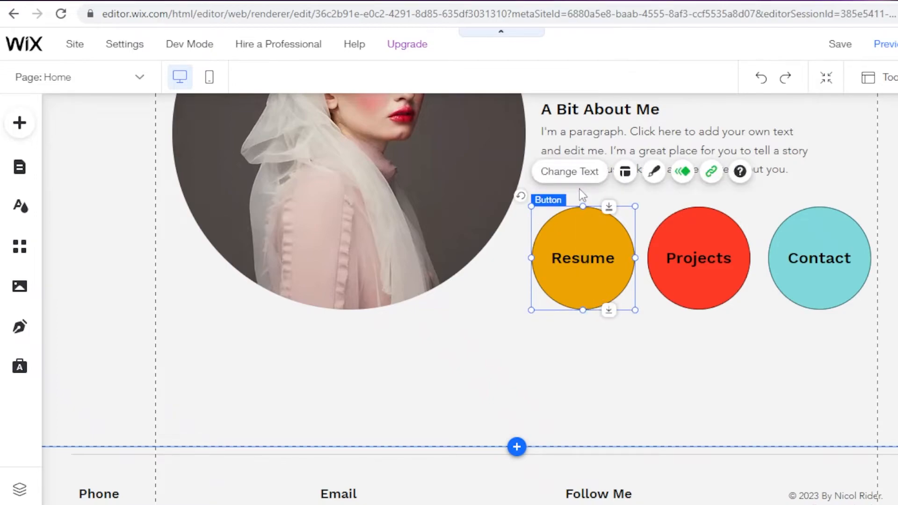
key("ctrl+d")
left_click_drag(591, 264, 576, 373)
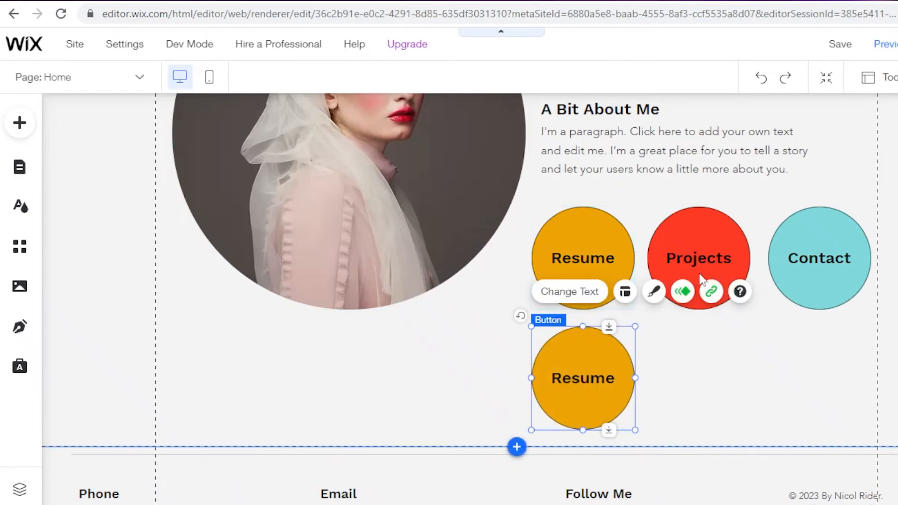
Step: Link the duplicated "Resume" button to the LOOKBOOK page
left_click(709, 298)
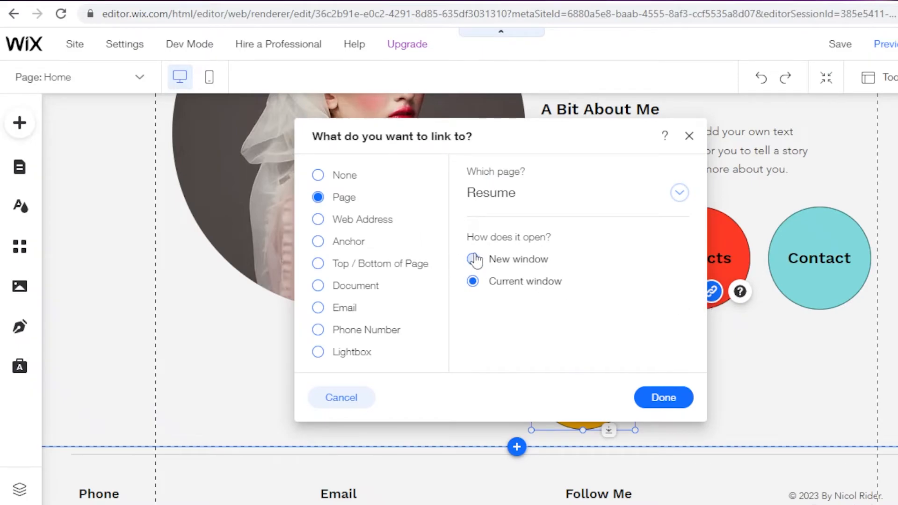
left_click(533, 197)
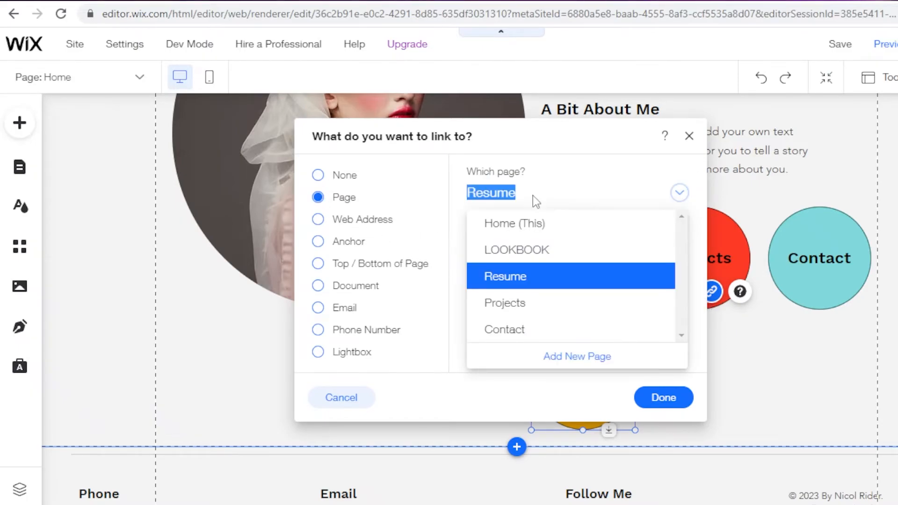
left_click(526, 250)
left_click(659, 398)
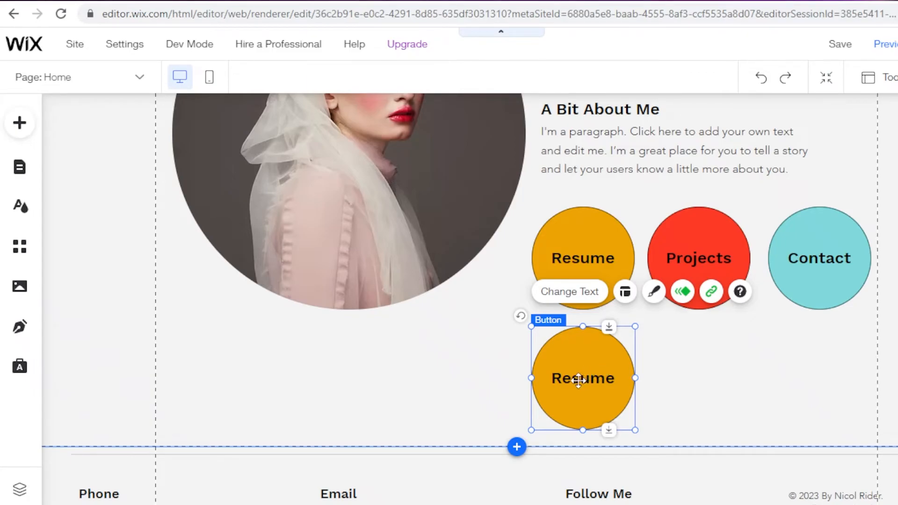
Step: Change the text of the duplicated "Resume" button below the original to "LOOKBOOK"
left_click(575, 292)
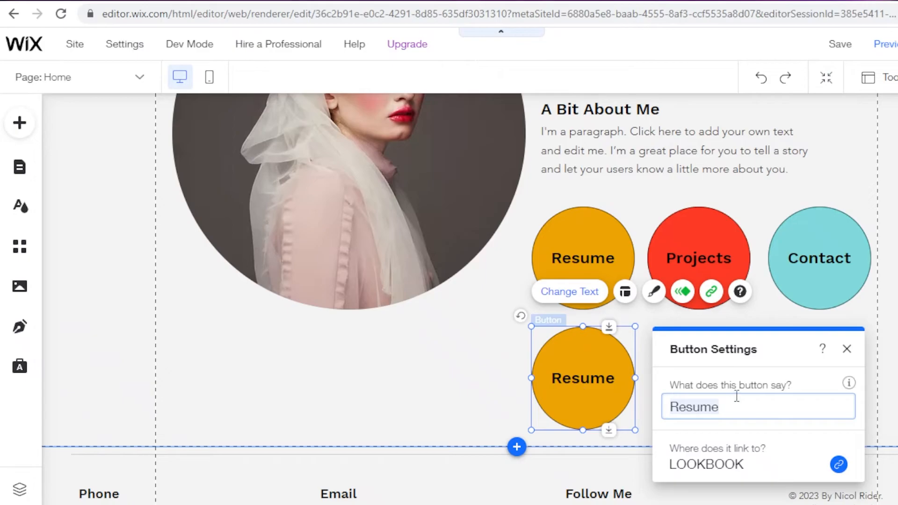
double_click(688, 405)
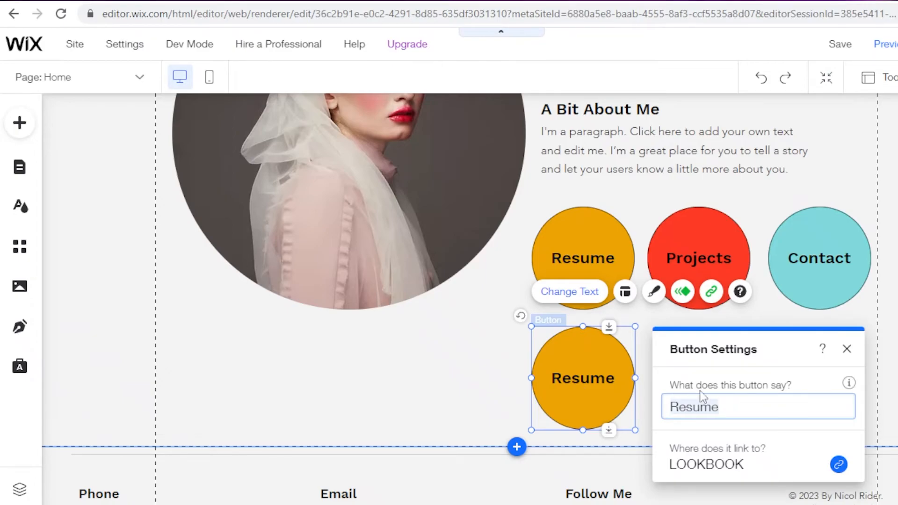
type("B")
key("BackSpace")
type("LO")
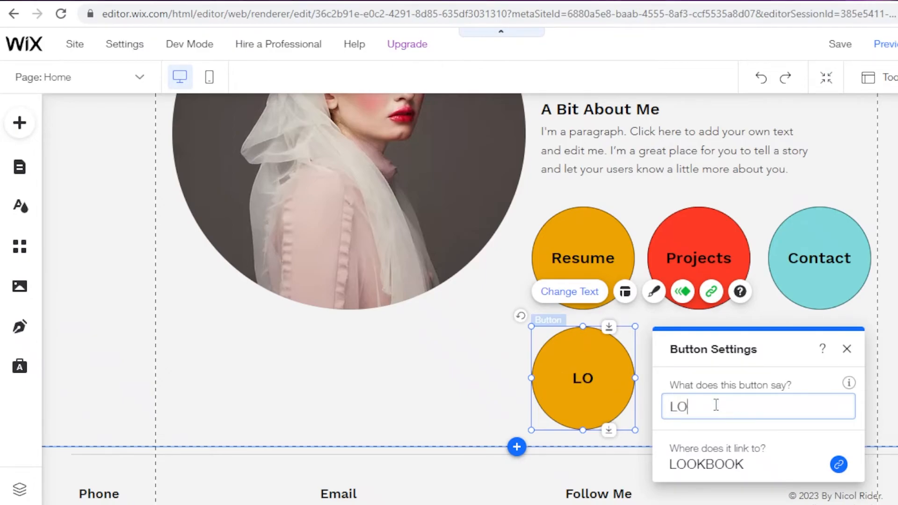
type("OKBOOK")
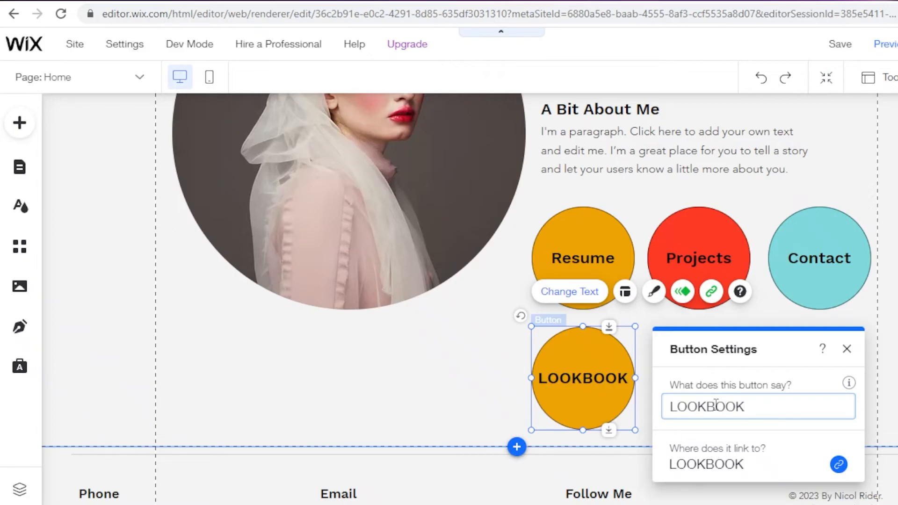
left_click(847, 350)
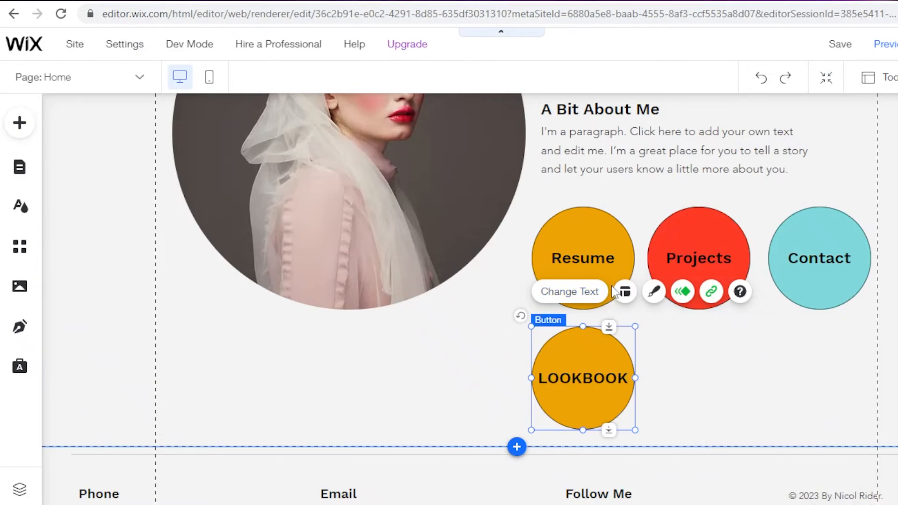
Step: Customize the LOOKBOOK button's design by setting its regular fill color to the bright purple theme color
left_click(655, 292)
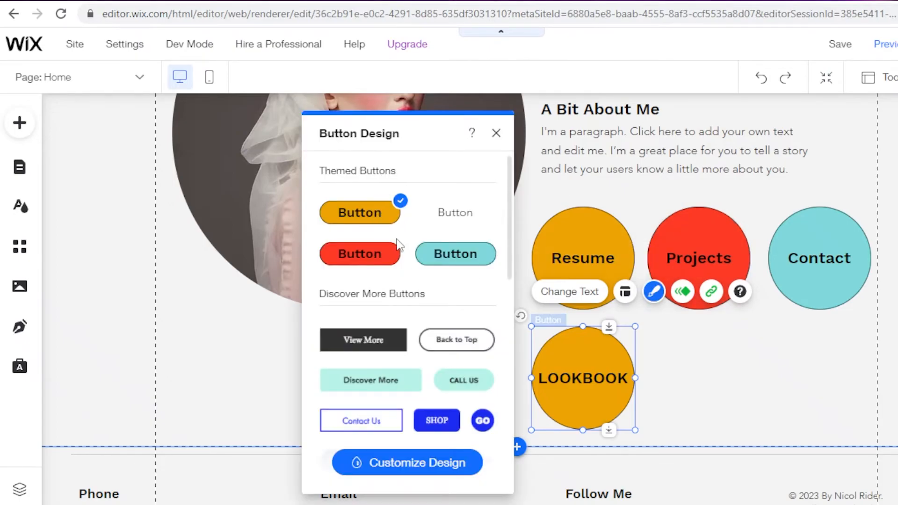
left_click(399, 465)
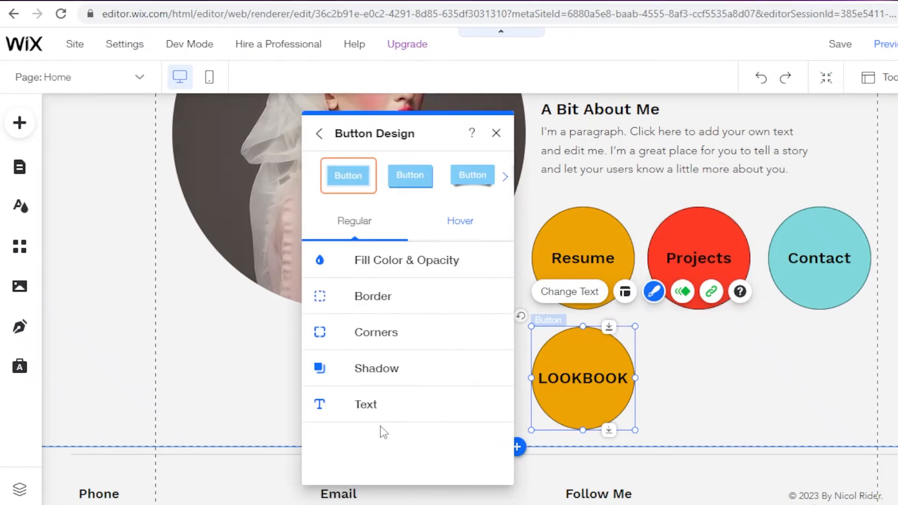
left_click(403, 269)
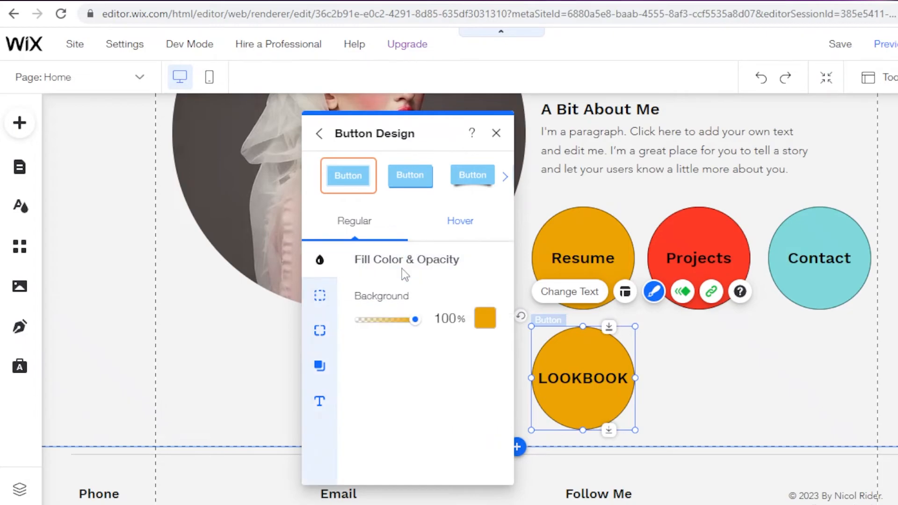
left_click(488, 321)
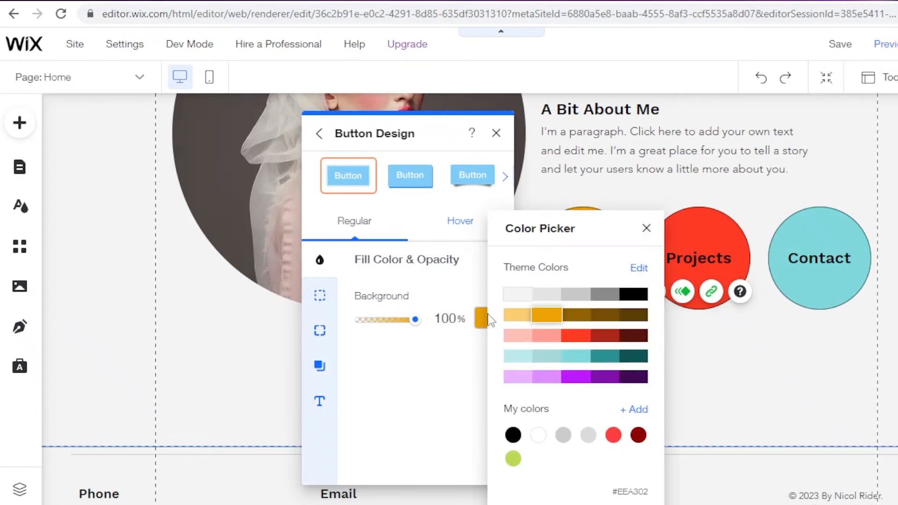
left_click(591, 383)
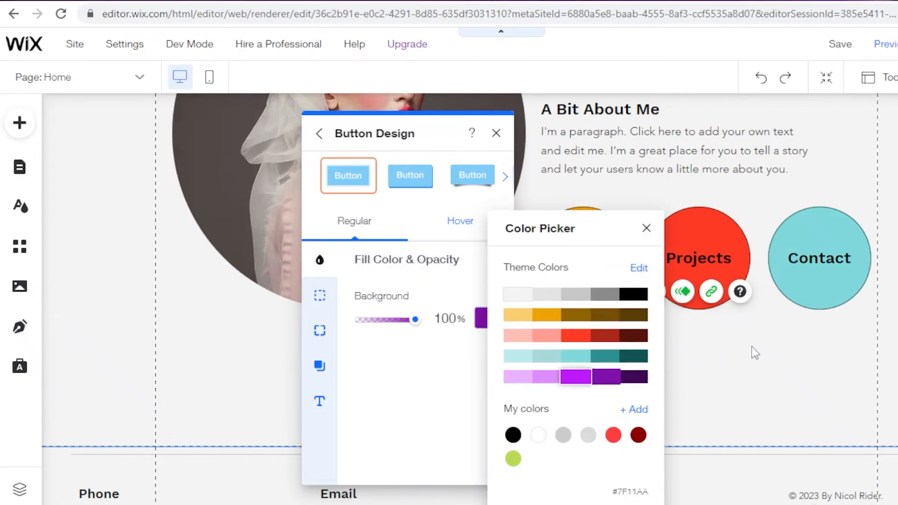
left_click(412, 393)
left_click(752, 360)
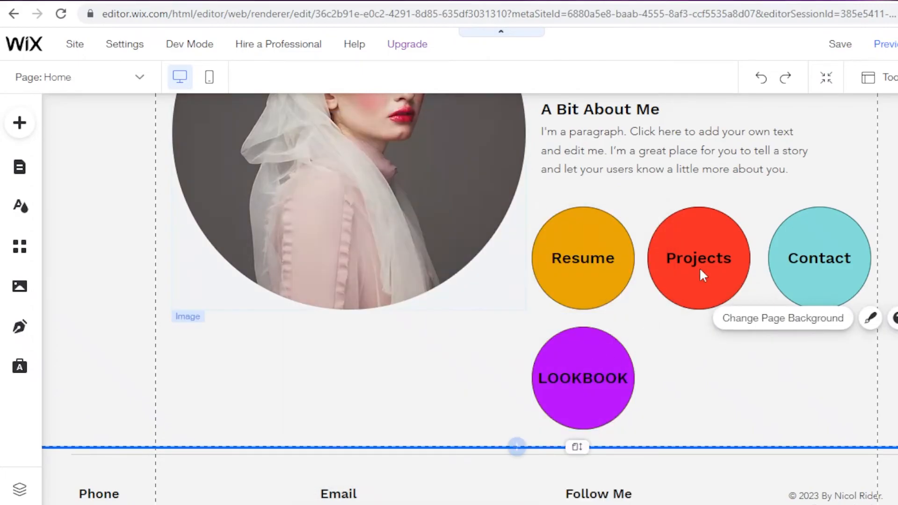
scroll(491, 386, "up", 5)
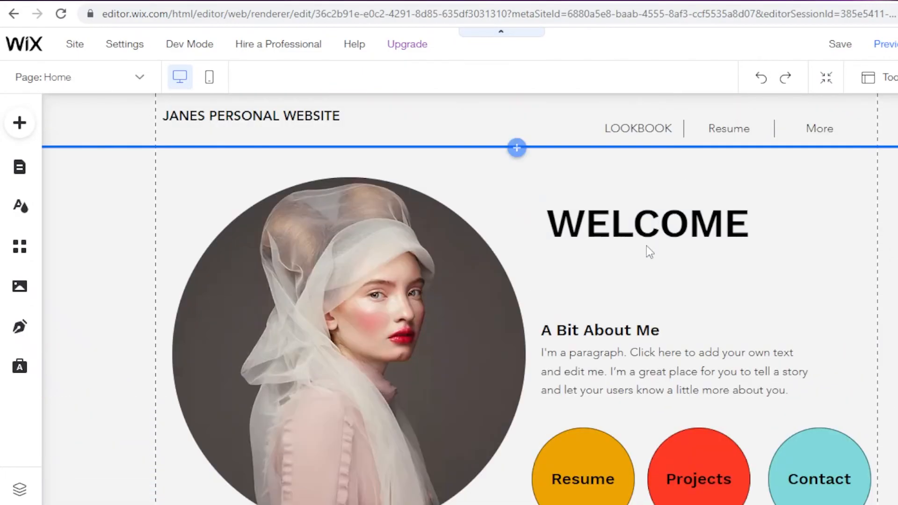
left_click(19, 124)
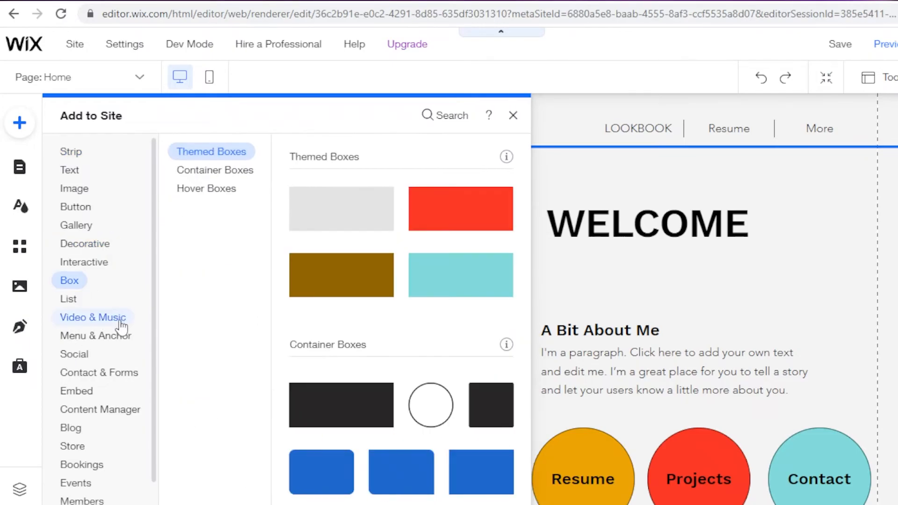
left_click(529, 116)
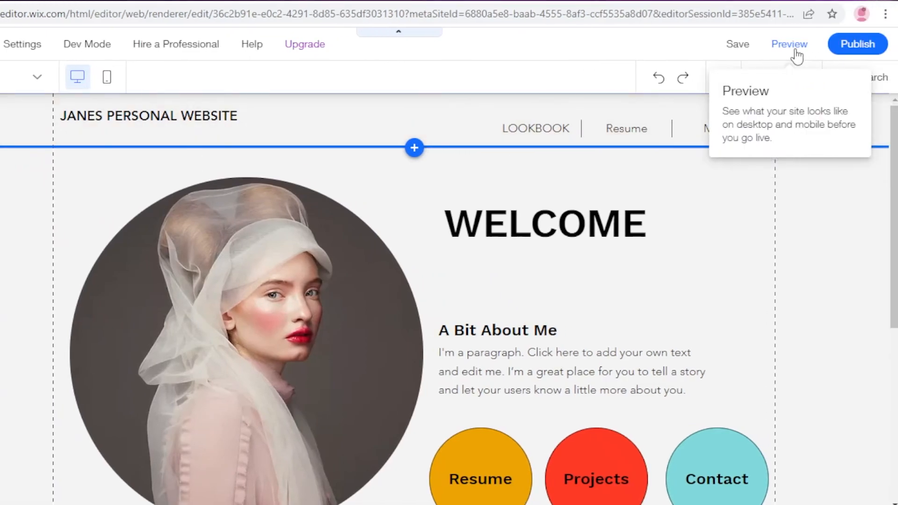
Step: Save the site under a free Wix.com domain with the address ending "JANESWEBSITE"
left_click(740, 44)
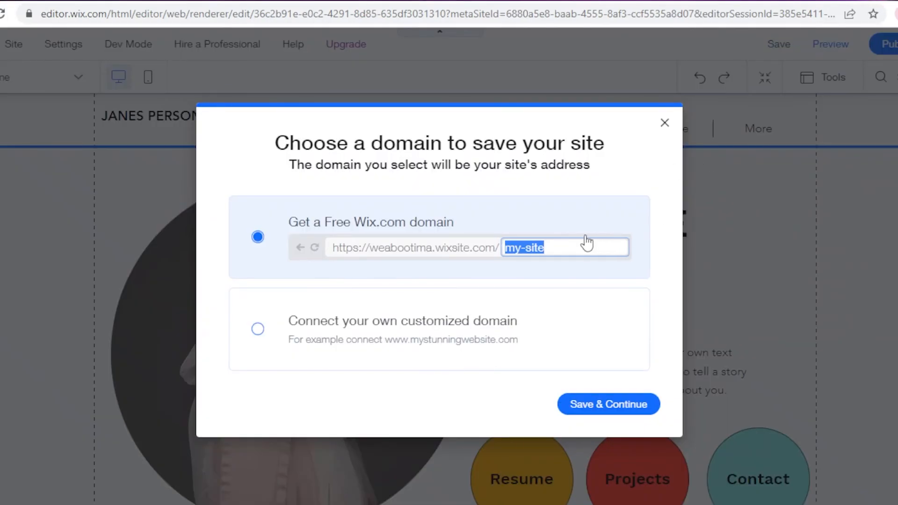
key("BackSpace")
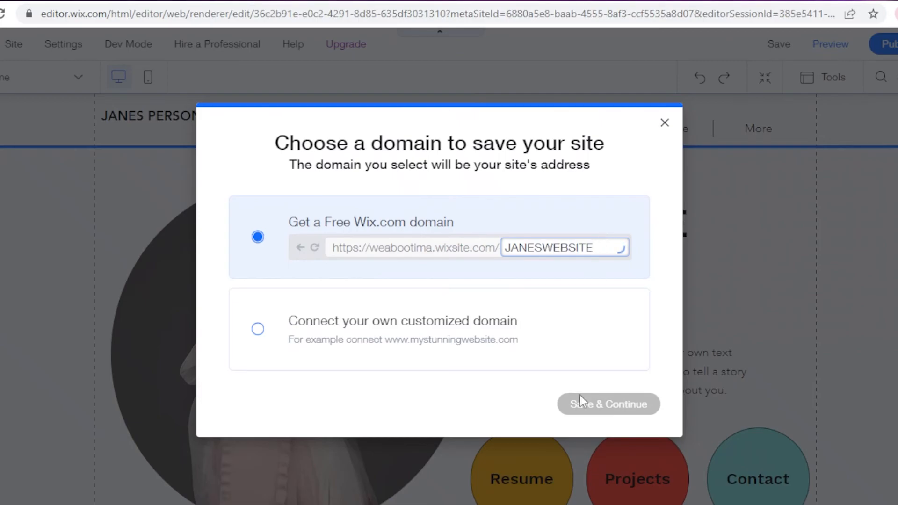
left_click(615, 403)
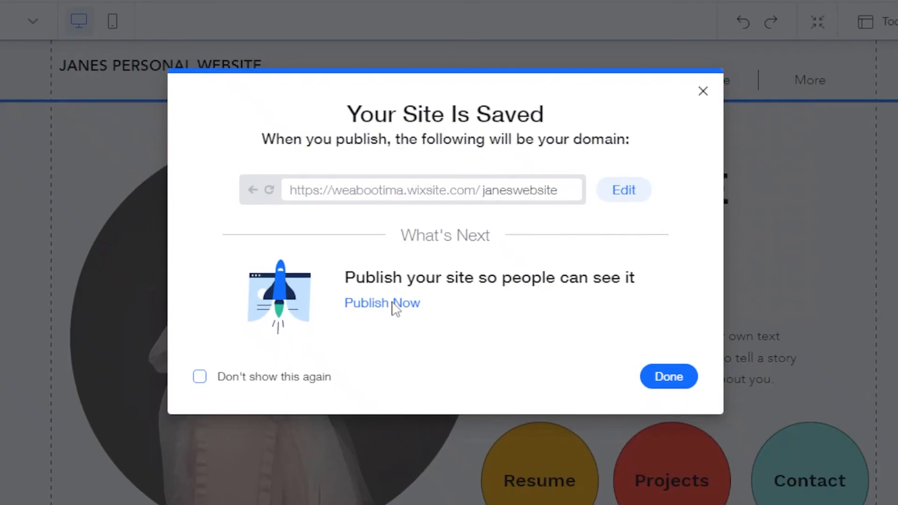
Step: Publish the saved site and open its live version in the browser
left_click(396, 304)
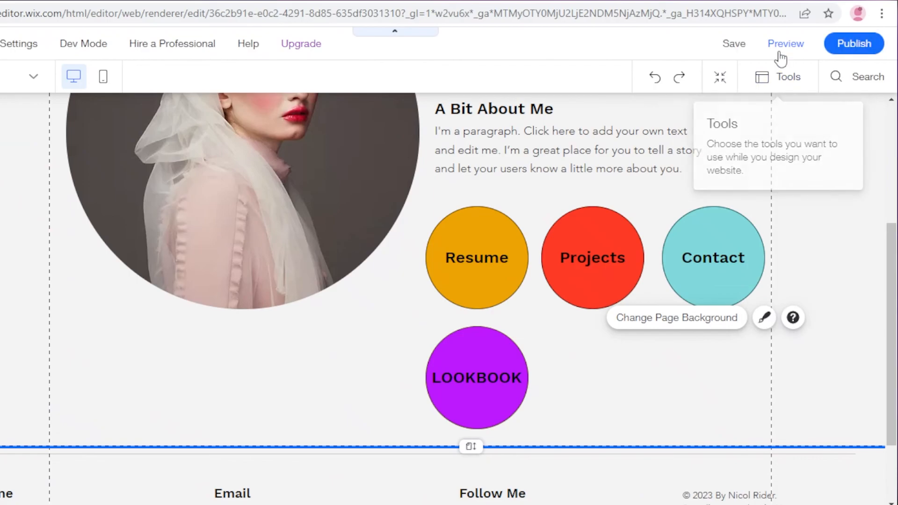
left_click(845, 53)
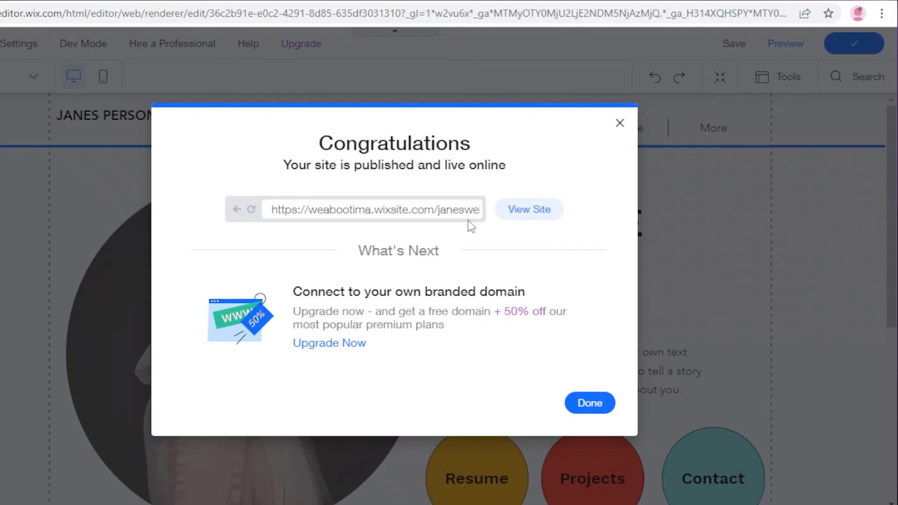
left_click(526, 209)
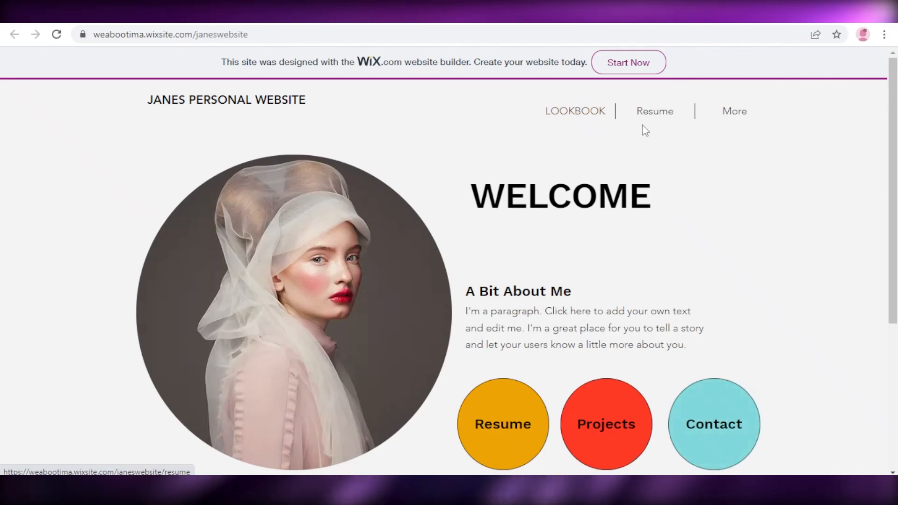
Step: Test the circular LOOKBOOK button on the live Home page and look over the linked page
scroll(341, 366, "down", 5)
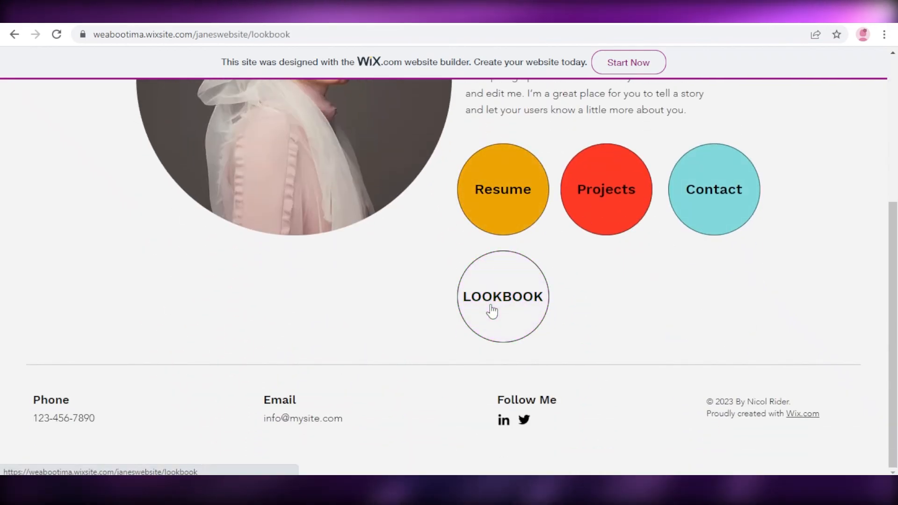
left_click(491, 306)
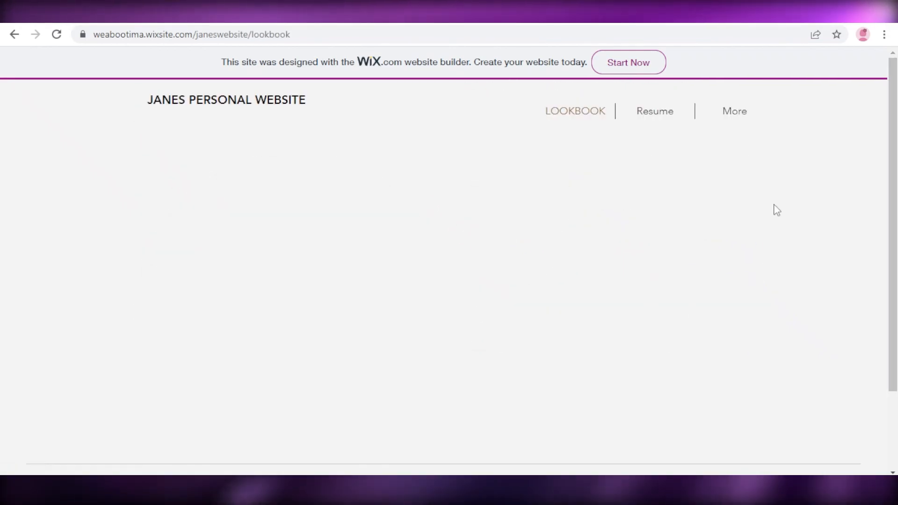
scroll(736, 242, "down", 3)
scroll(740, 269, "up", 3)
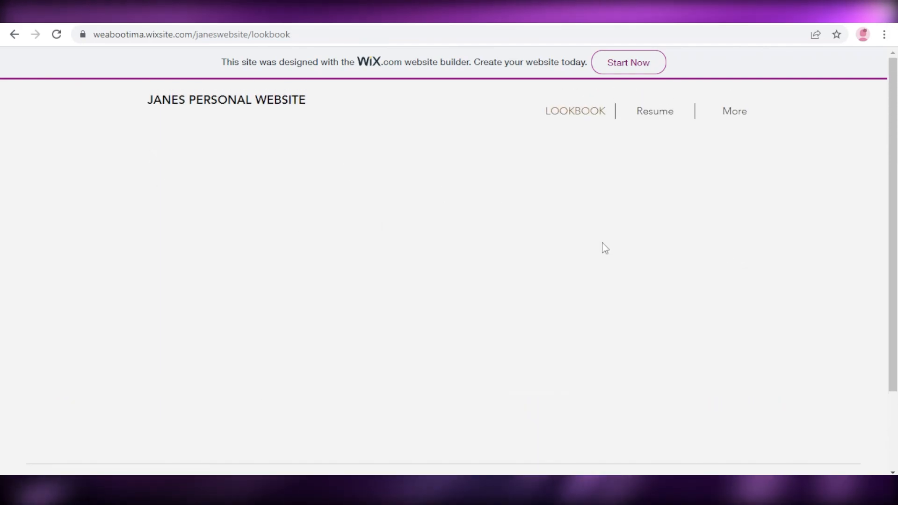